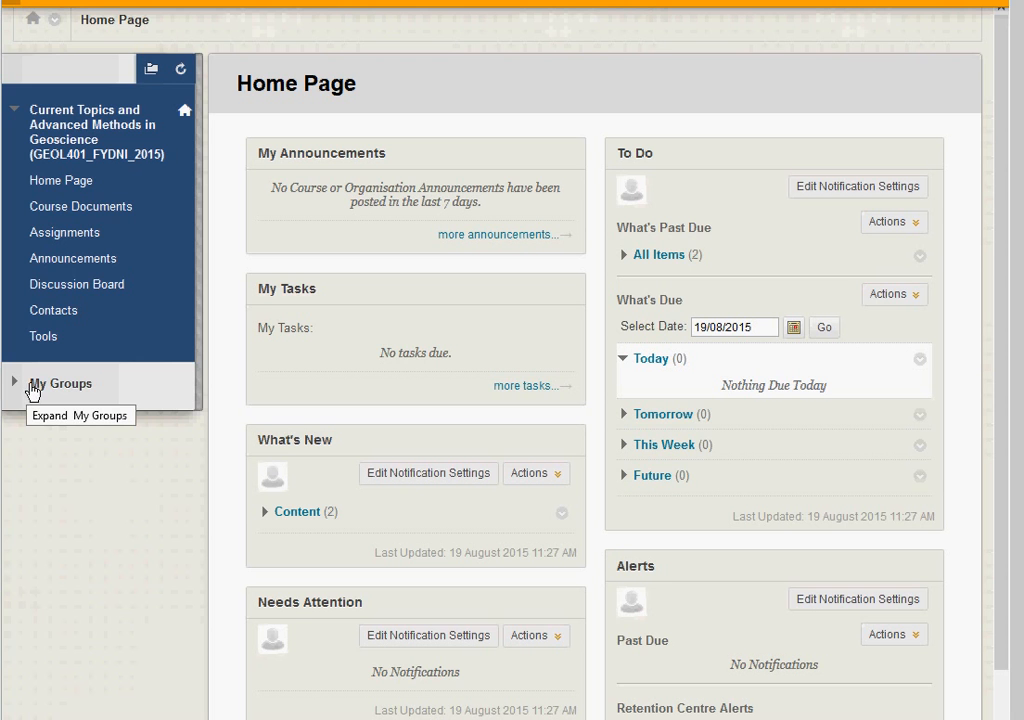
Step: Open the Group Wiki of groups-test-e-submission 3 from the My Groups list
click(33, 389)
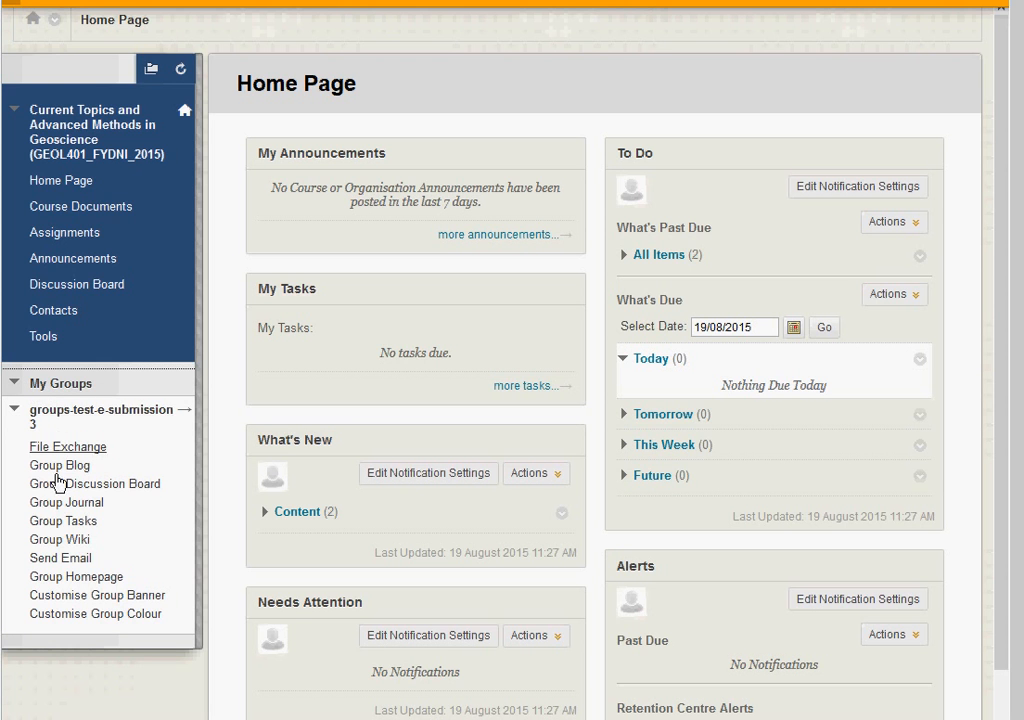
click(62, 541)
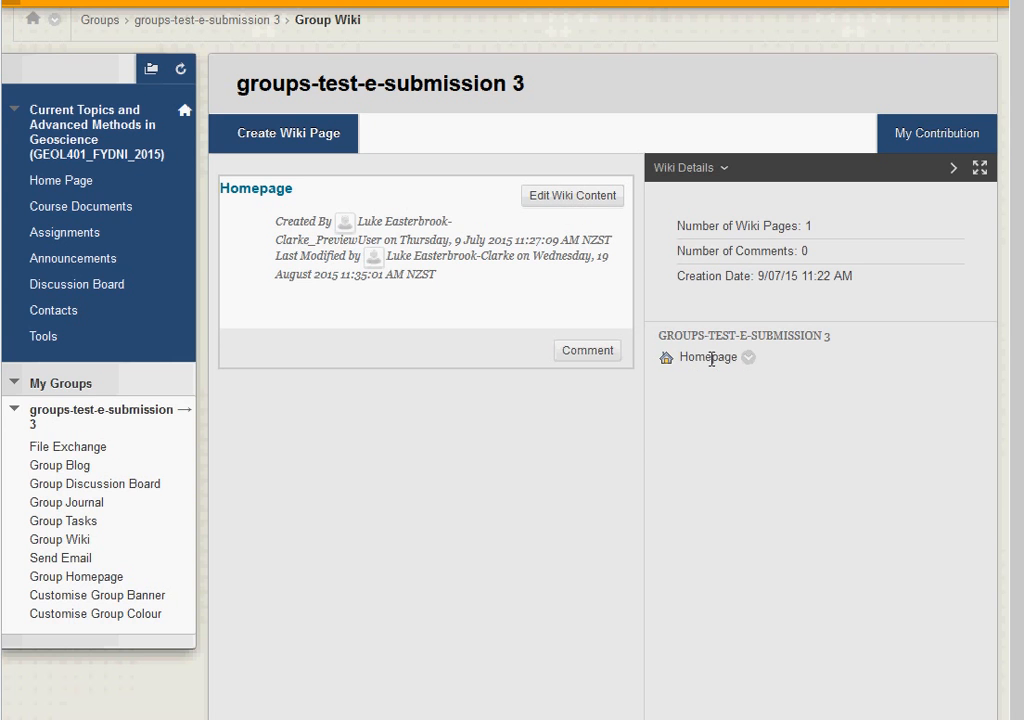
Step: Edit the Homepage and add 'About this website' formatted as a Heading
click(565, 199)
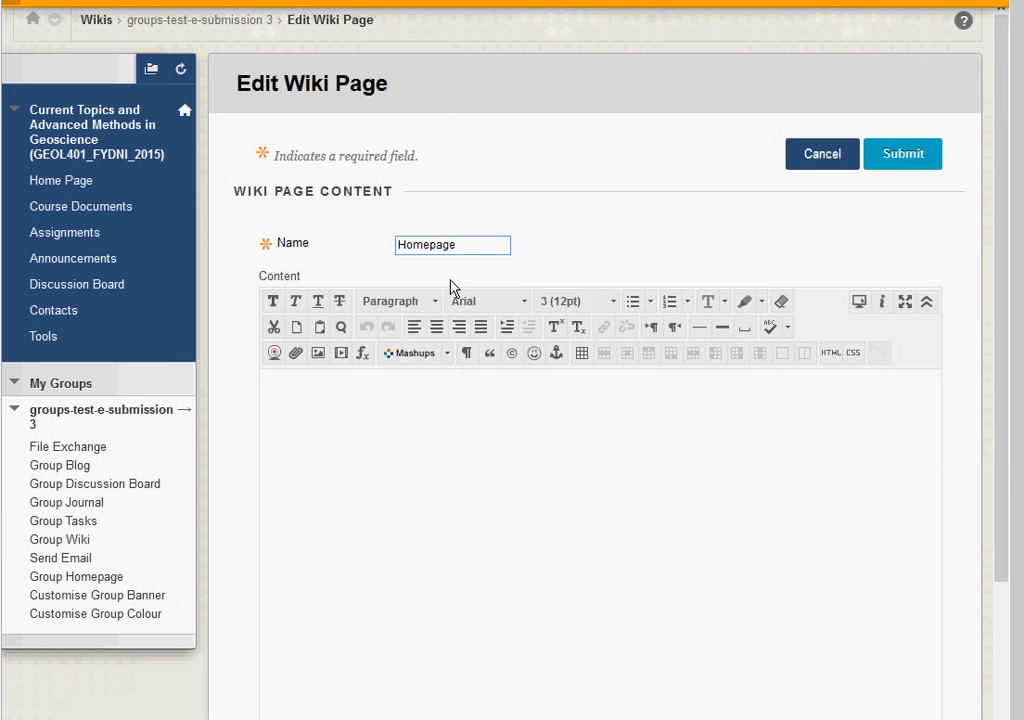
click(303, 396)
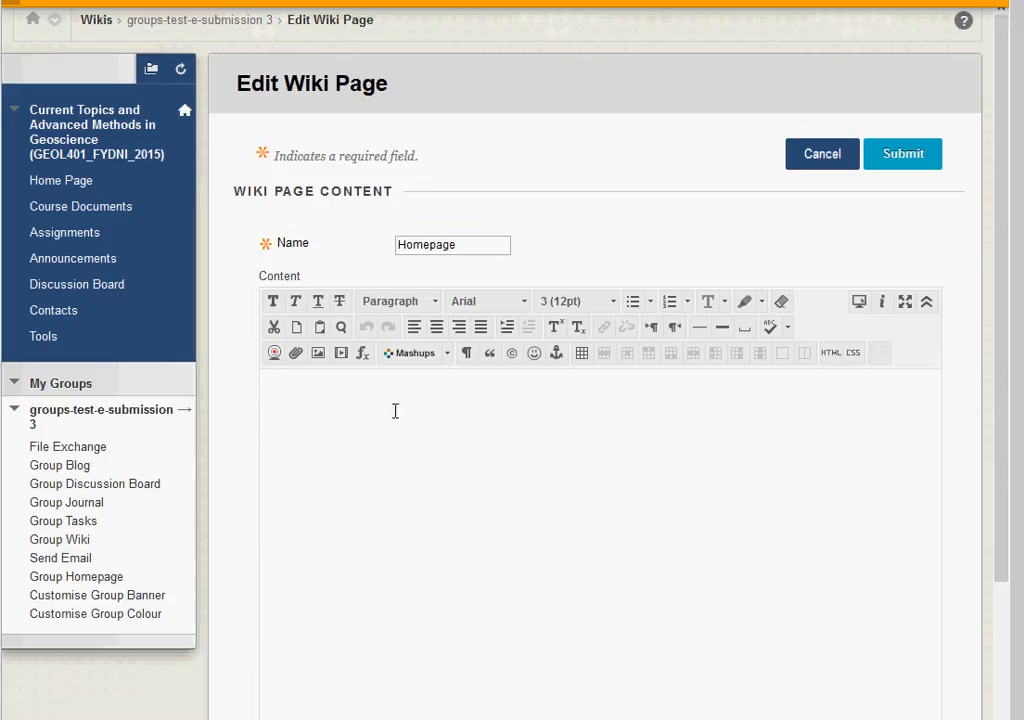
text(Ab)
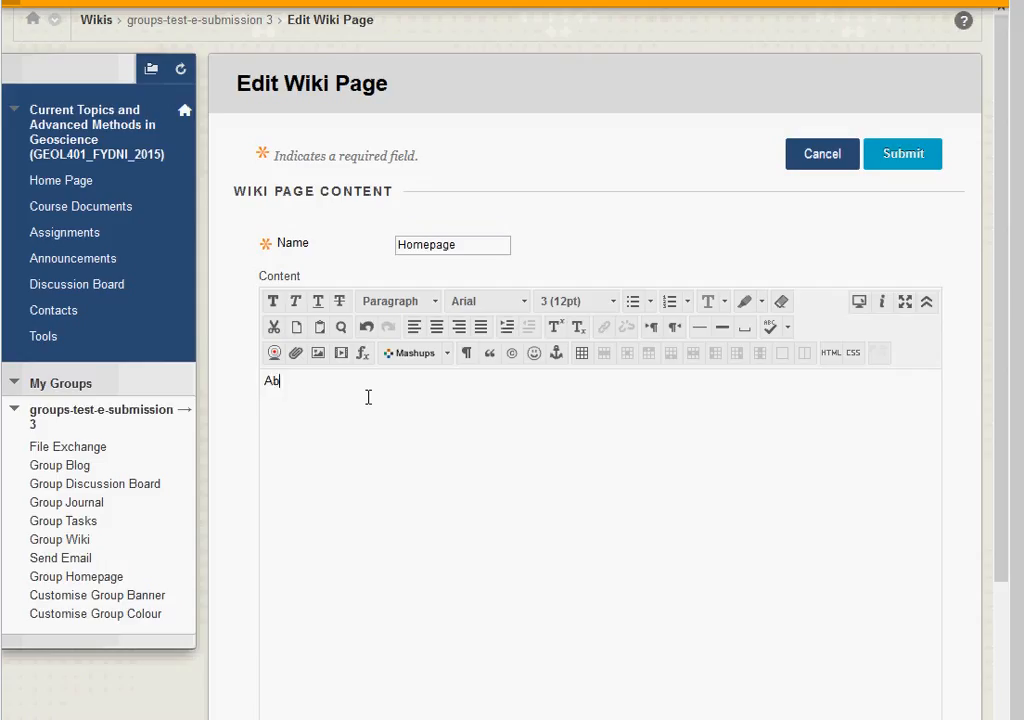
text(out this webisite)
drag(393, 381, 213, 389)
click(432, 303)
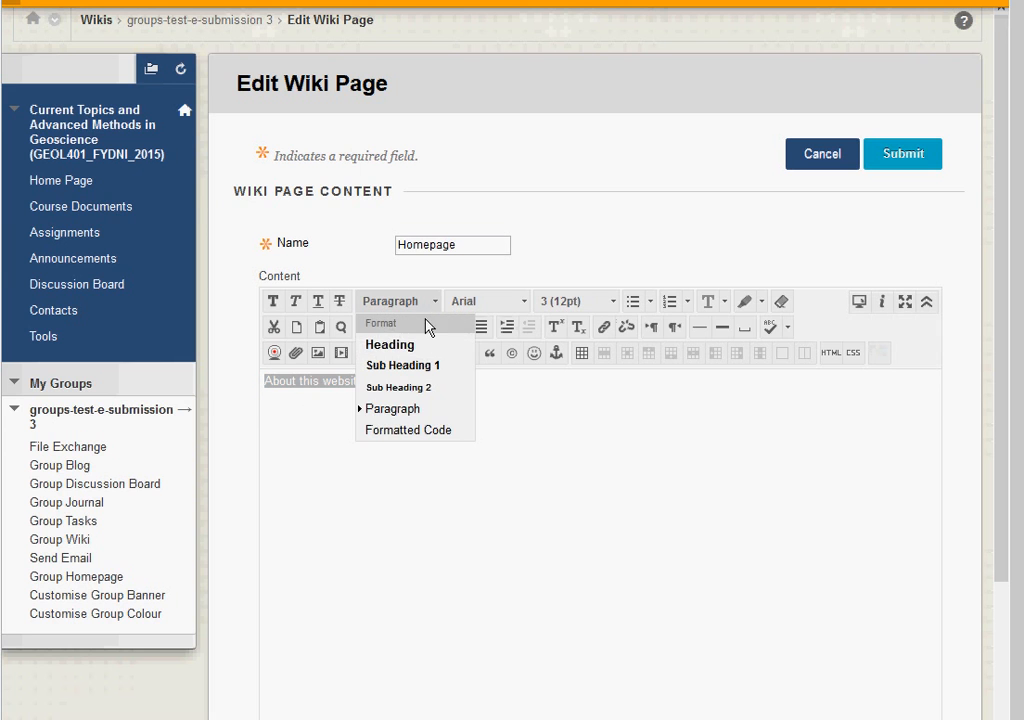
click(405, 344)
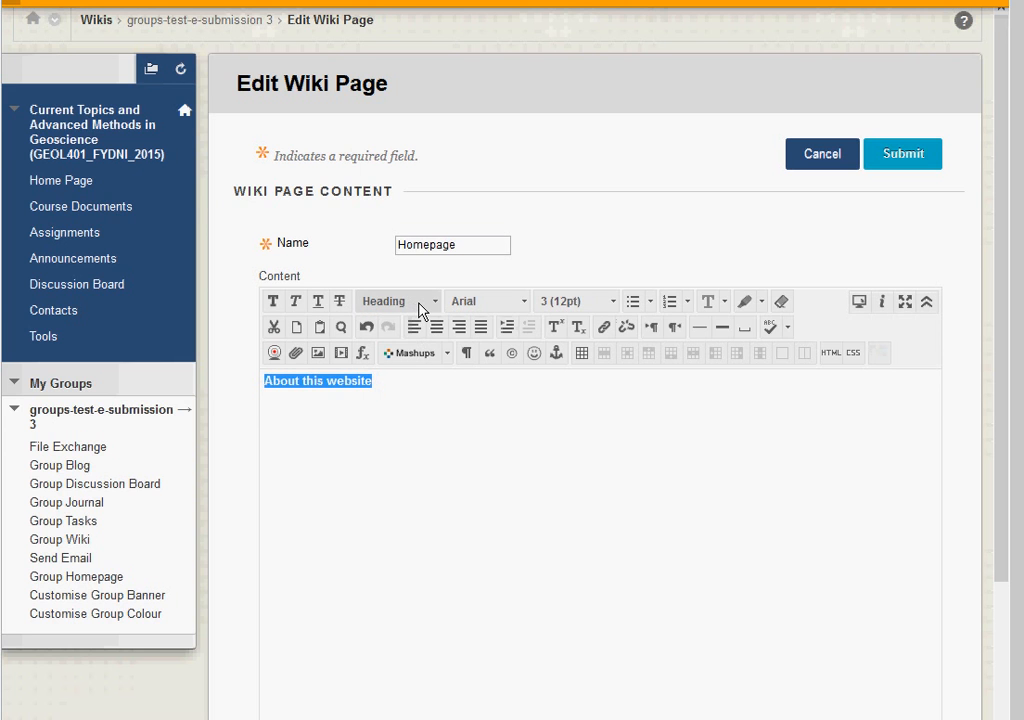
click(398, 388)
Step: Add the lines 'Some information about the website...' and 'Pages on this website' below the heading
key(Return)
text(Some in)
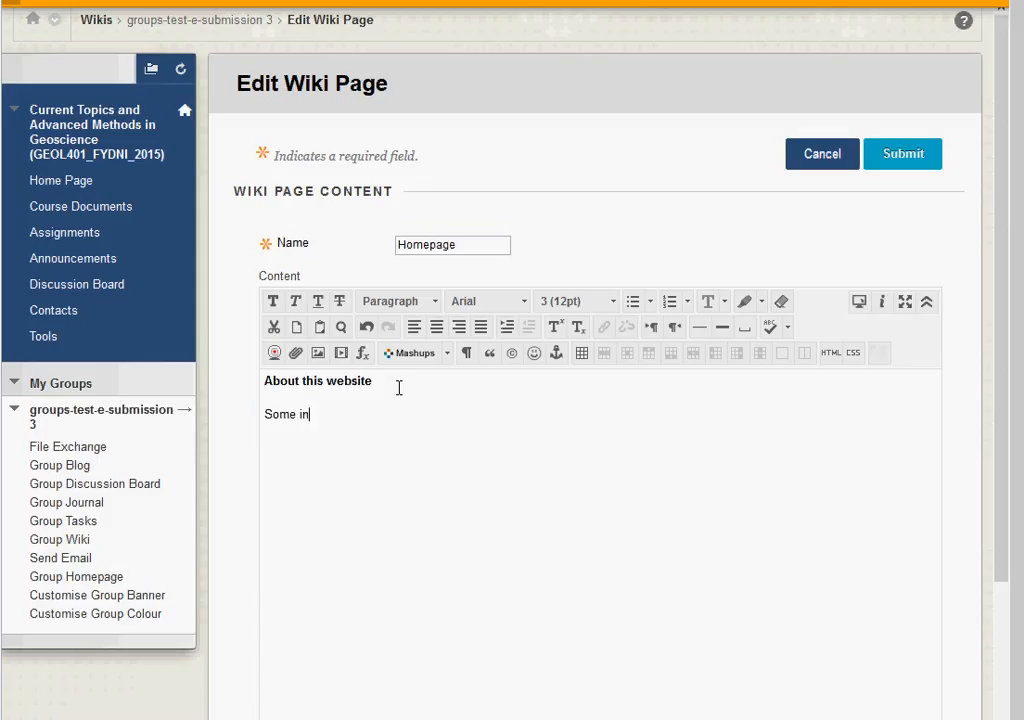
text(formation )
text(about )
text(the wes)
text(bsite)
text(...)
text(Pages)
text( on this web)
text(site)
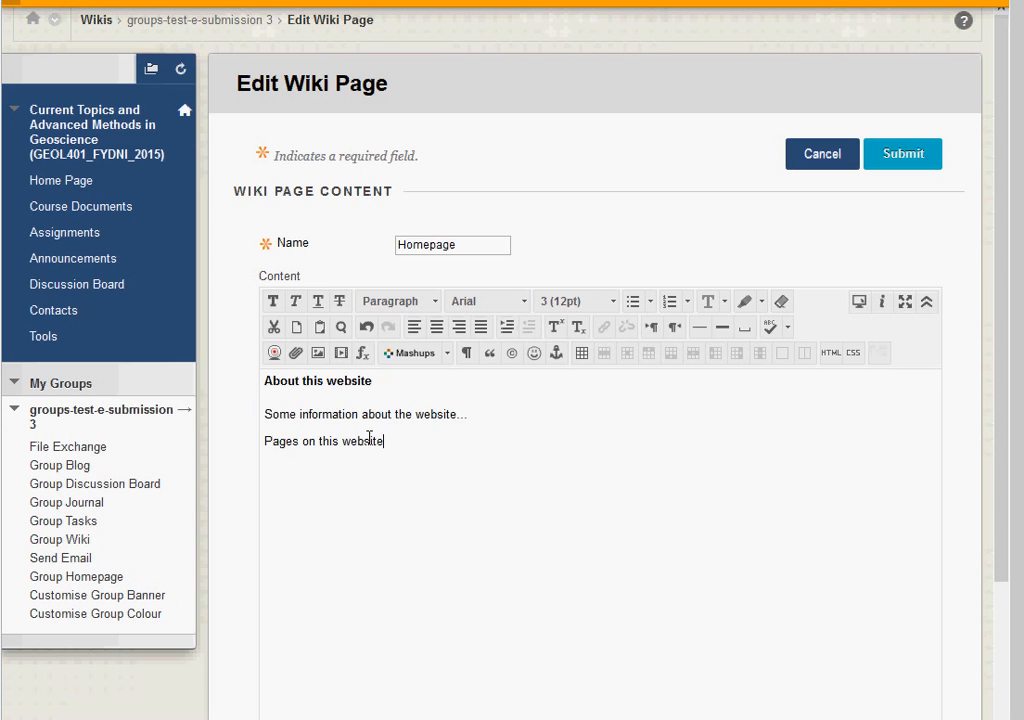
drag(398, 448, 265, 443)
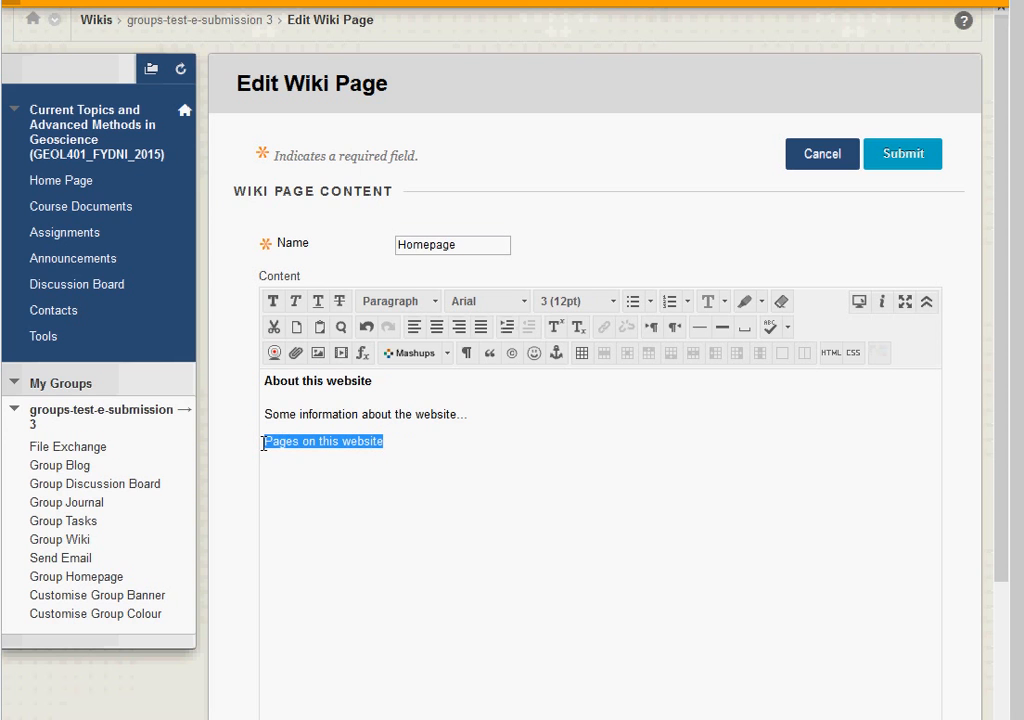
Step: Make 'Pages on this website' a heading, bullet 'a page' and 'another page', and save
click(415, 303)
click(398, 350)
click(415, 443)
key(Return)
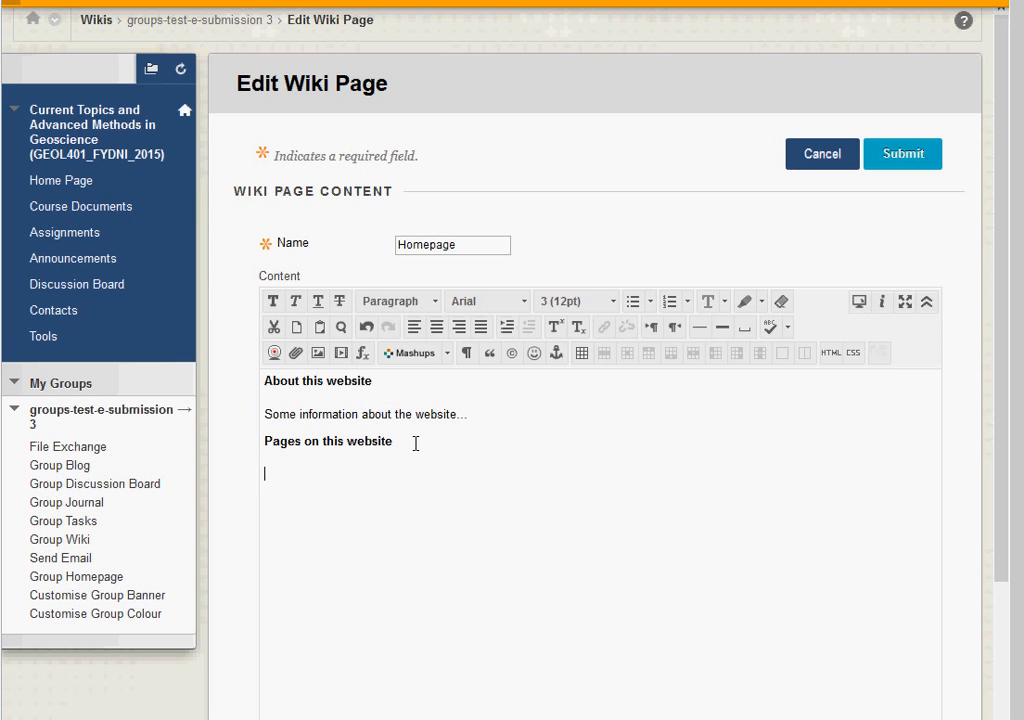
click(633, 301)
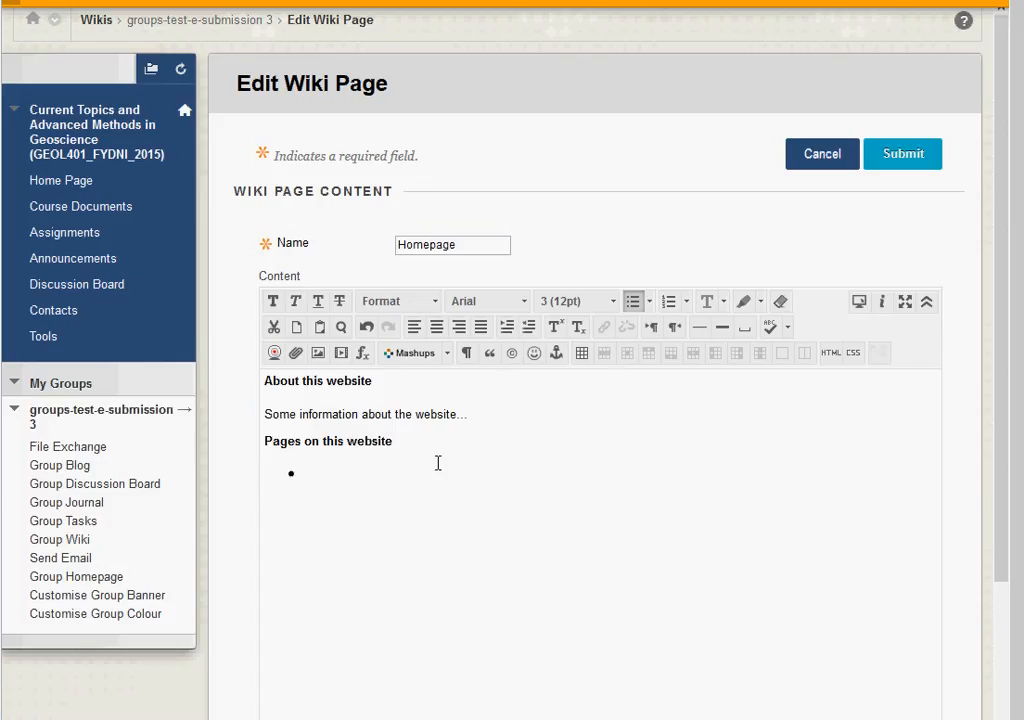
text(a page)
key(Return)
text(another page)
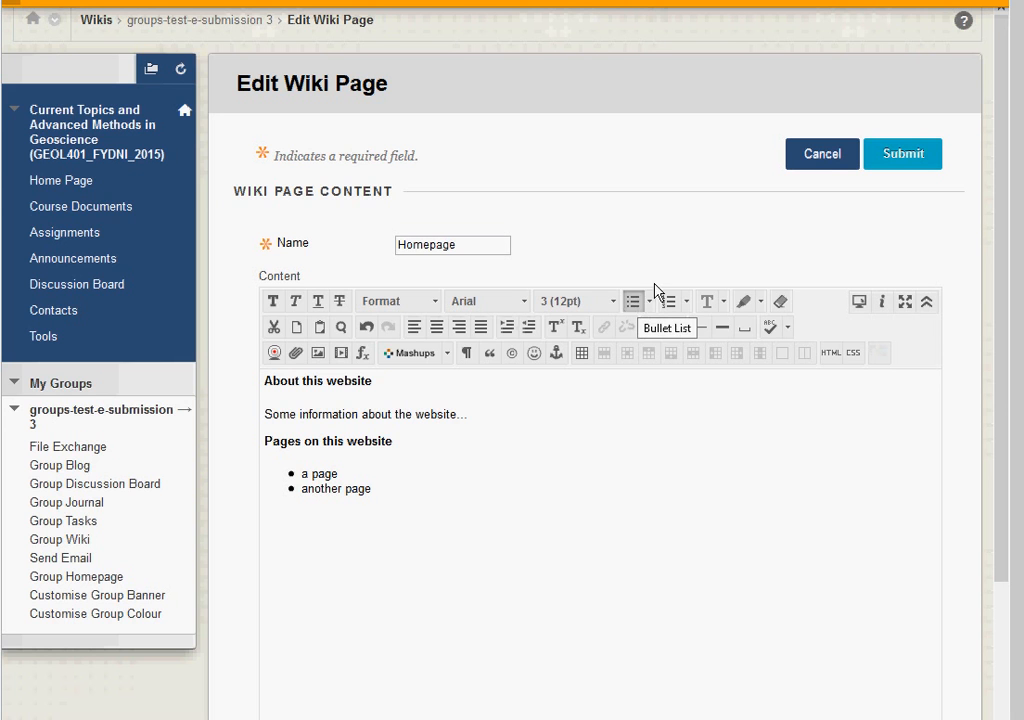
click(918, 160)
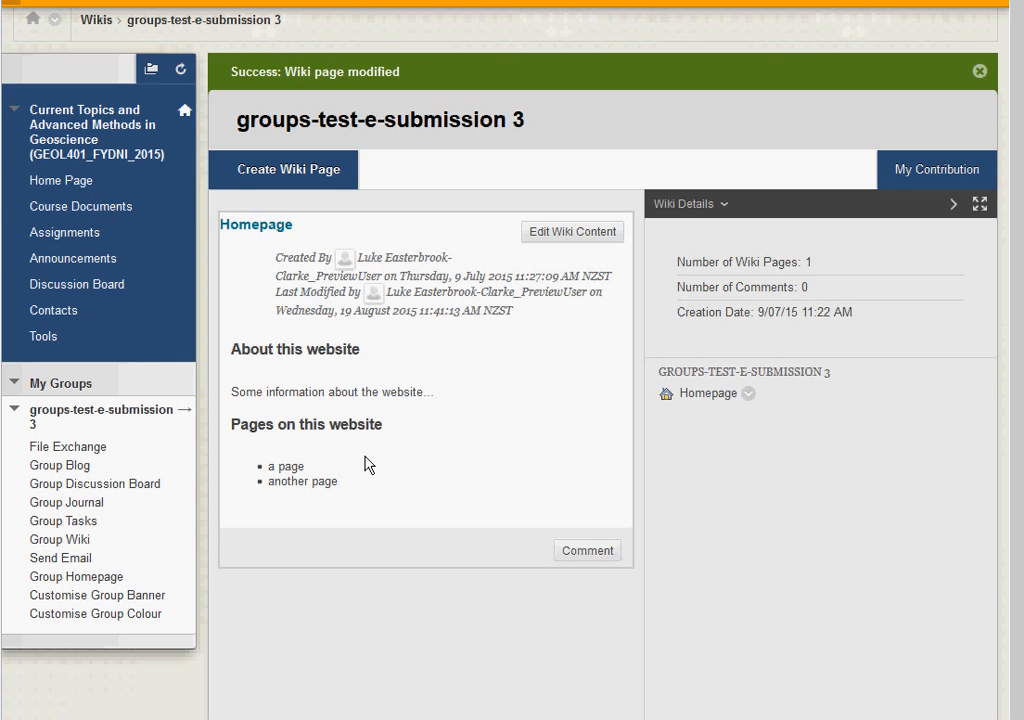
Step: Start a new wiki page named 'About our Group'
click(318, 172)
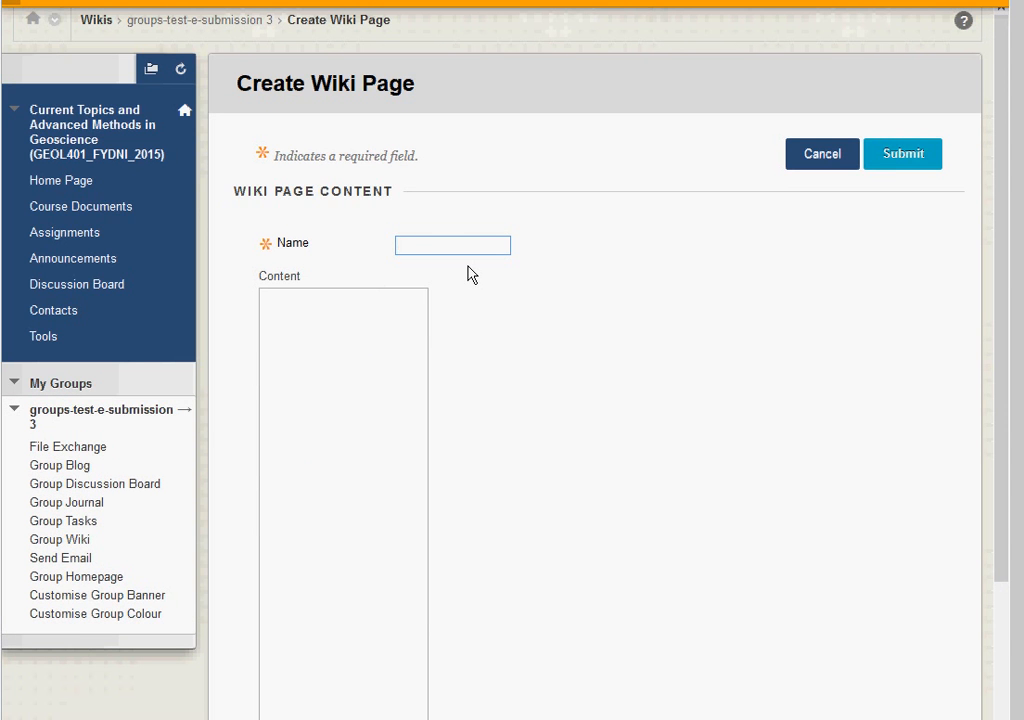
text(About)
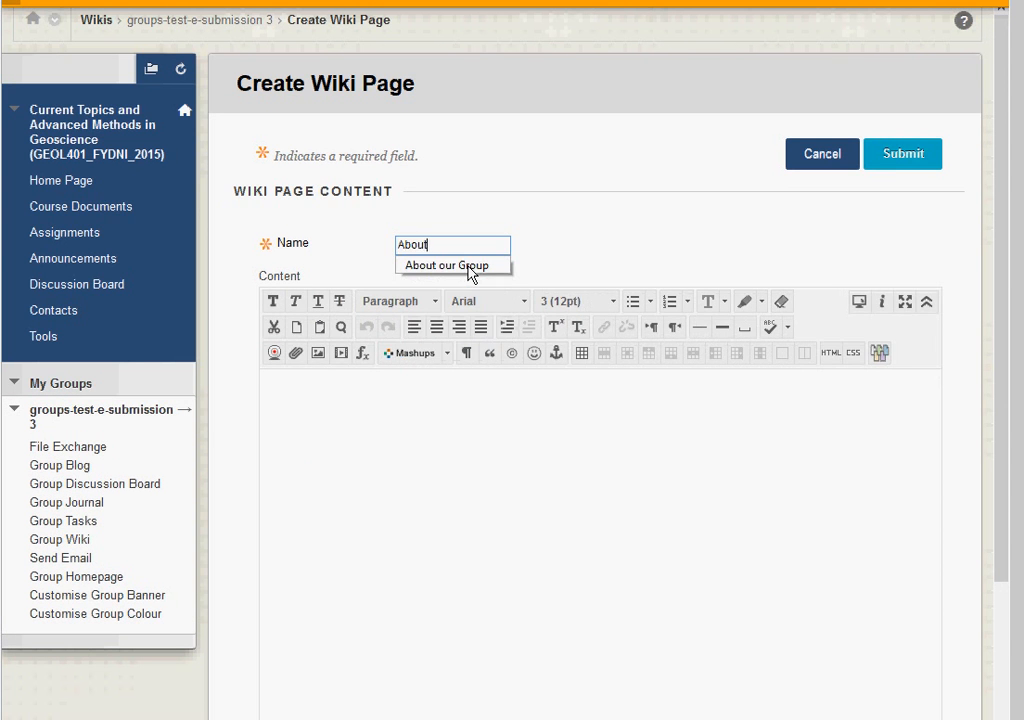
text(  our Group)
click(430, 244)
key(BackSpace)
Step: Add a 'Members' heading at the top of the page content
click(347, 391)
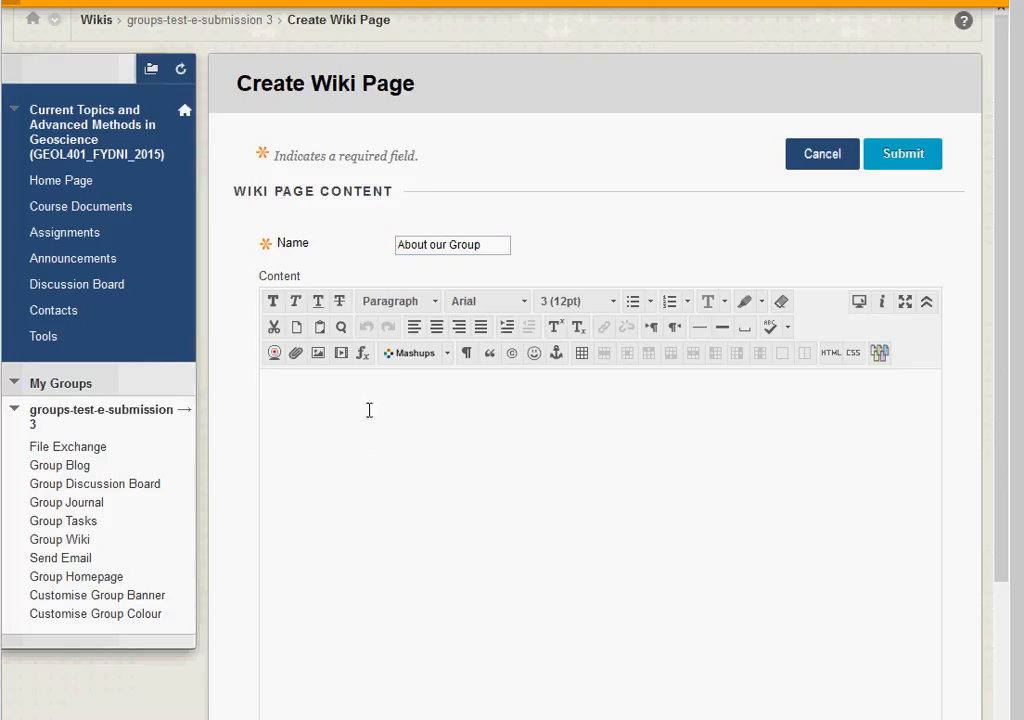
click(426, 304)
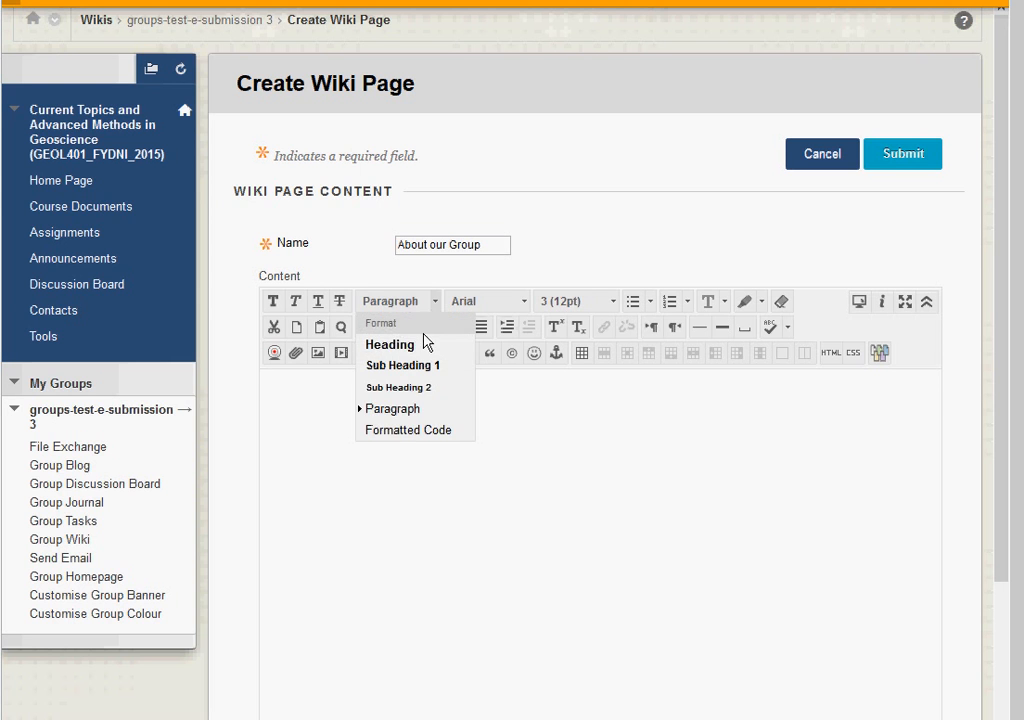
click(420, 346)
text(members)
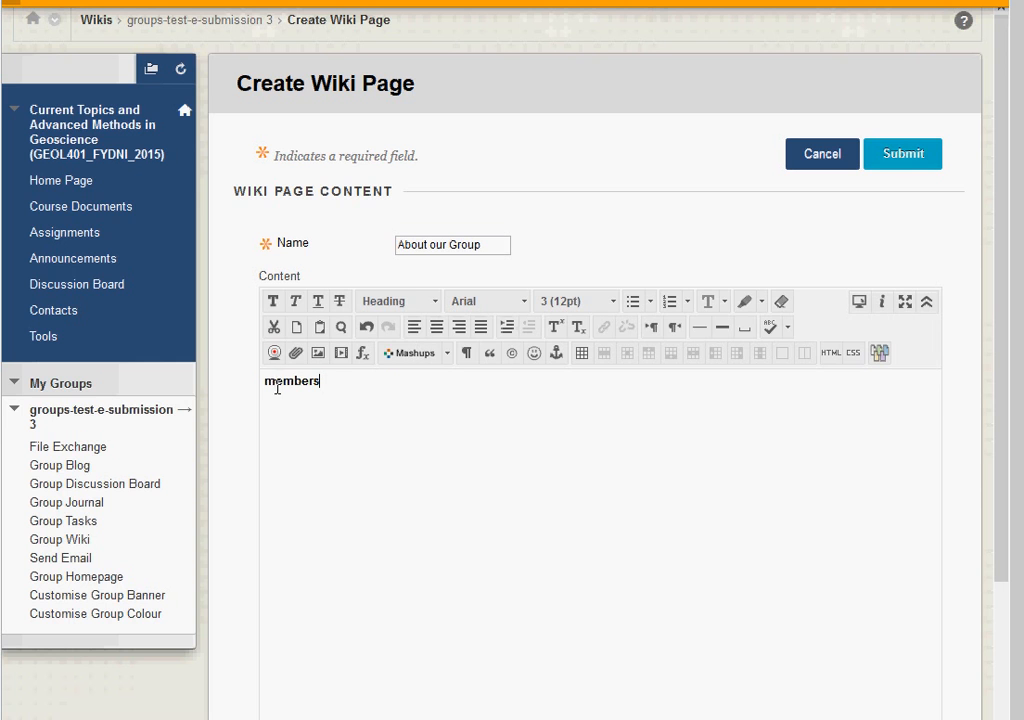
drag(273, 385, 266, 386)
text(M)
click(370, 382)
Step: List the group members' names as bullets under Members and save the page
key(Return)
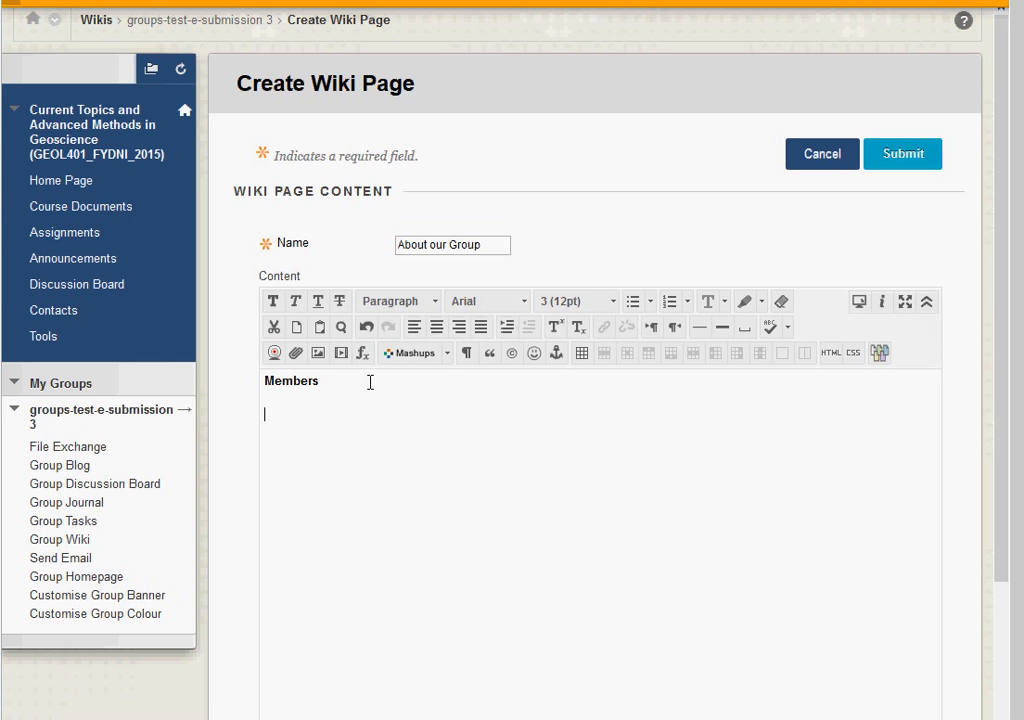
click(633, 302)
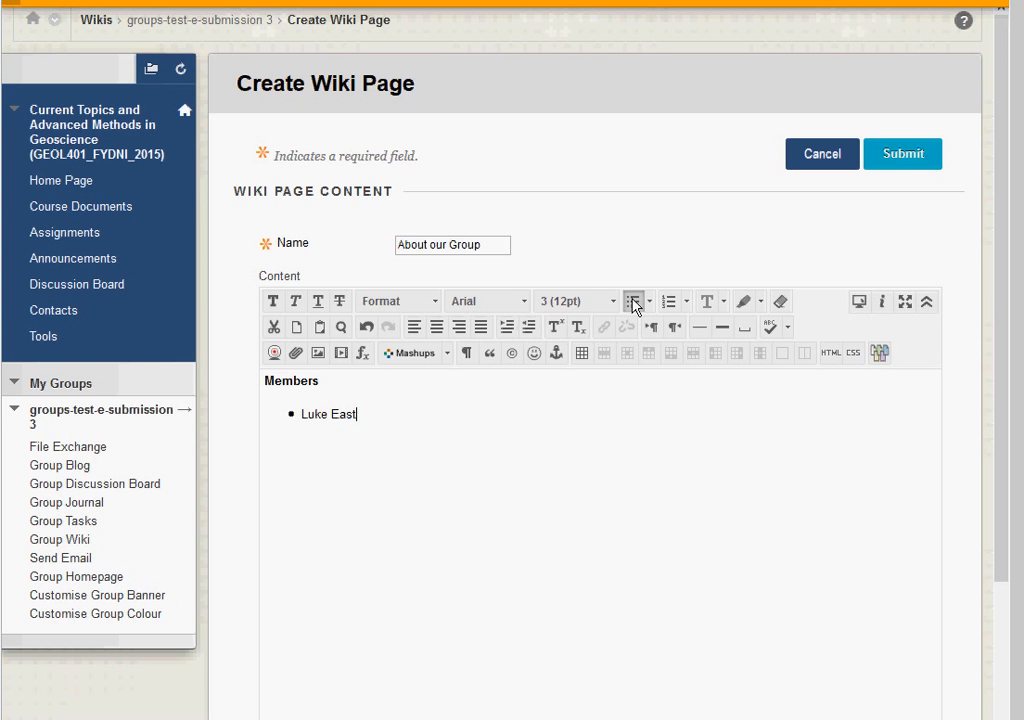
text(another per)
text(son)
key(Return)
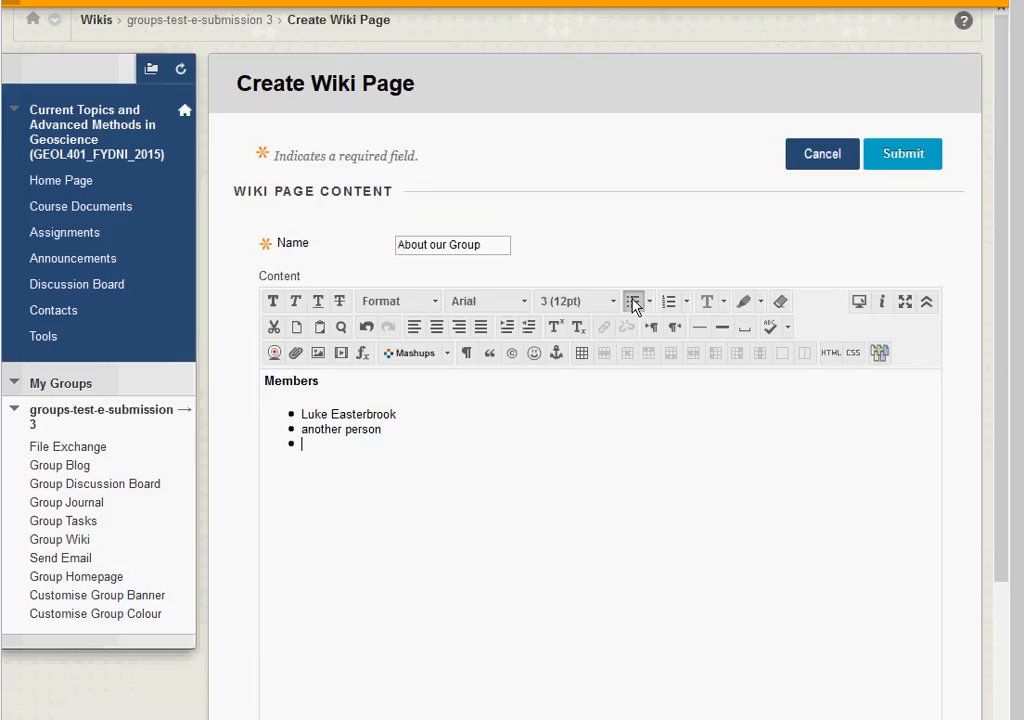
text(another person)
click(911, 160)
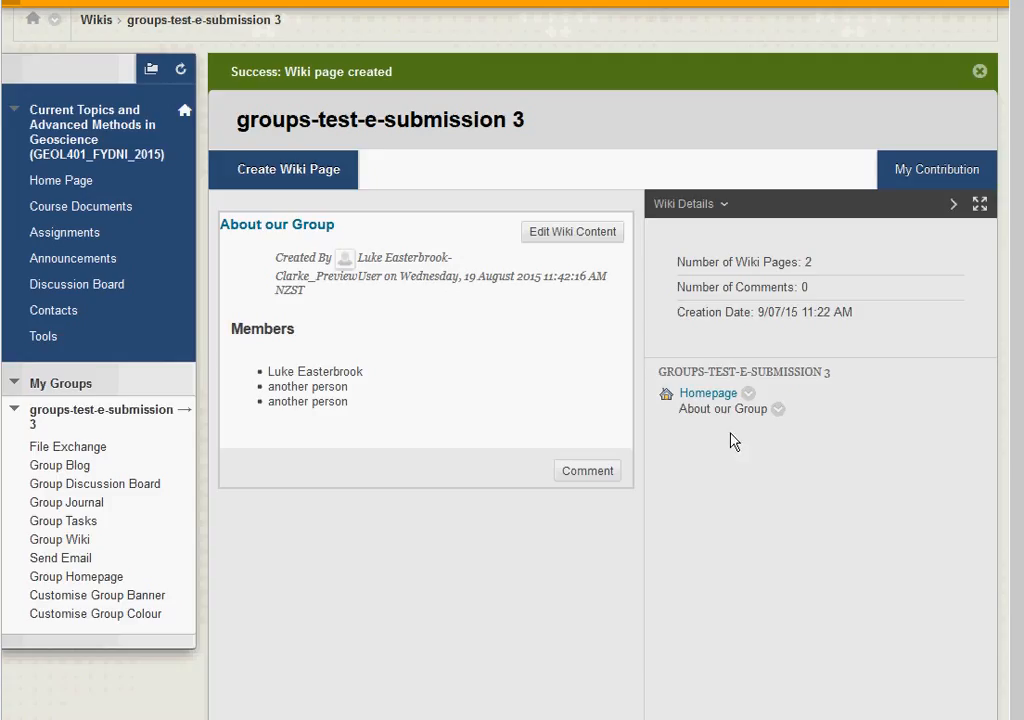
Step: Return to the Homepage and open its content for editing
click(717, 397)
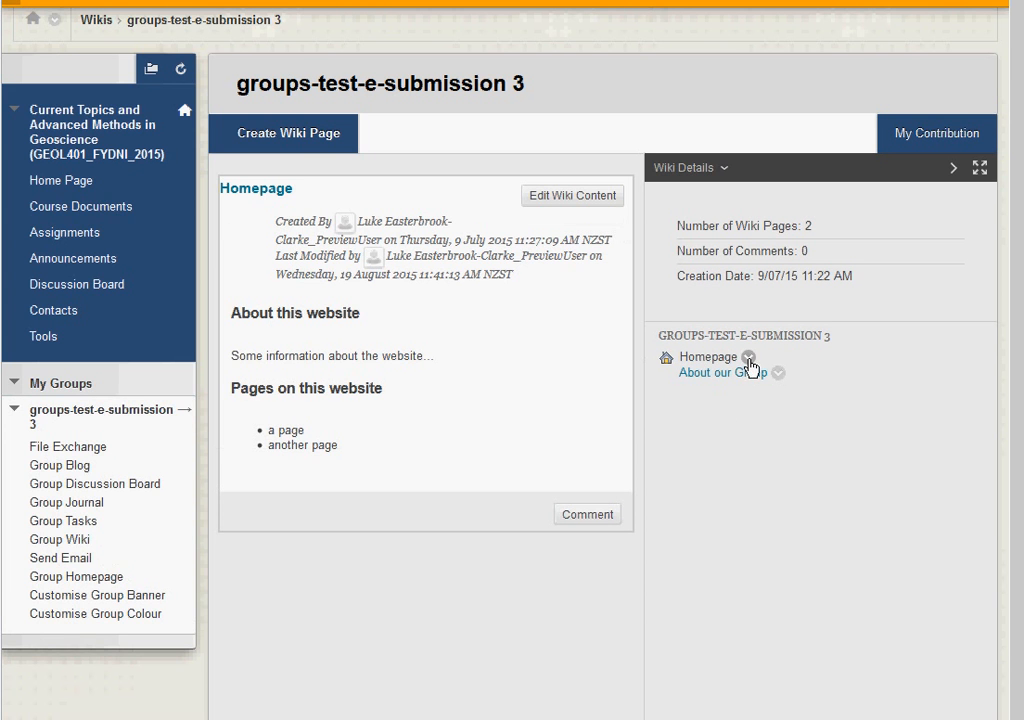
click(748, 358)
click(545, 375)
click(569, 199)
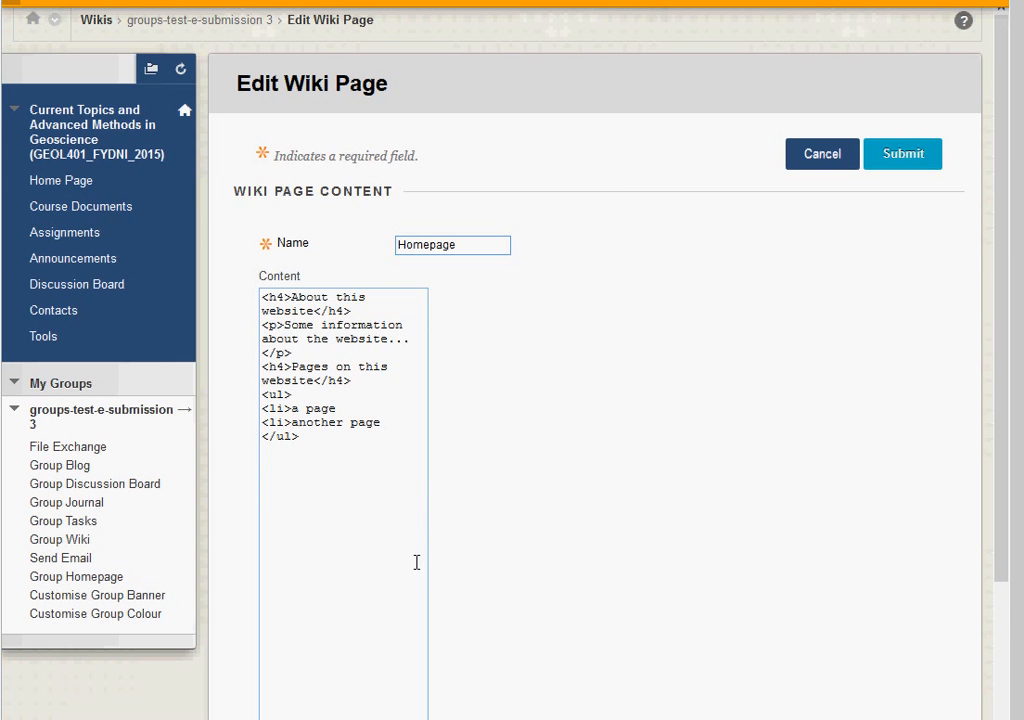
Step: Insert an empty bullet above 'a page' in the Homepage list
drag(302, 473, 338, 474)
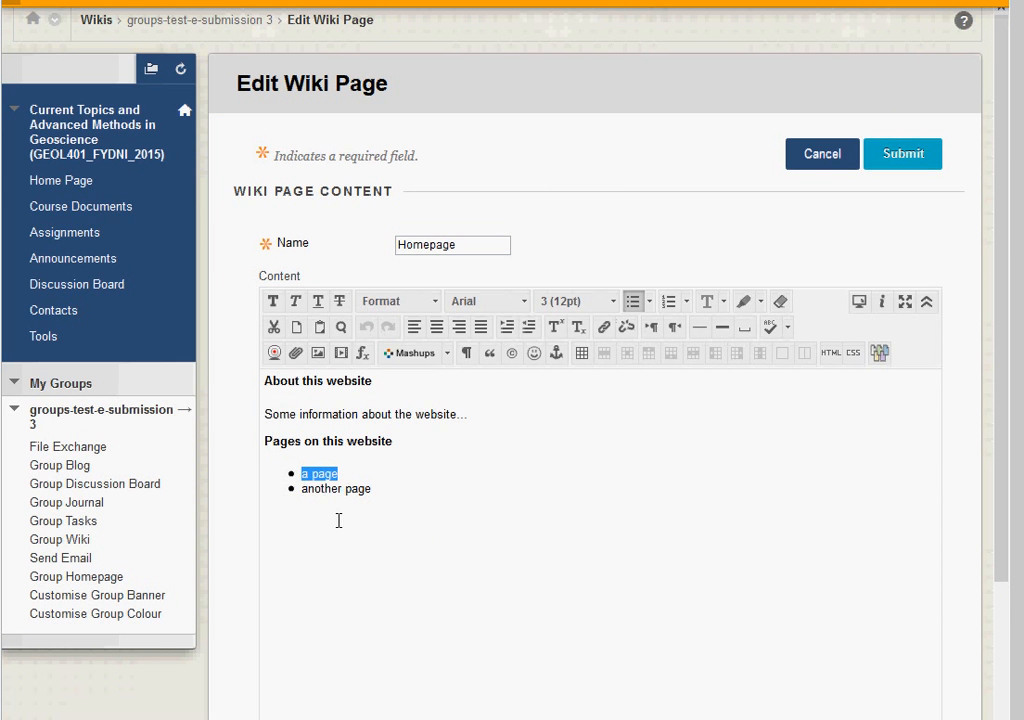
click(339, 476)
click(304, 476)
key(Return)
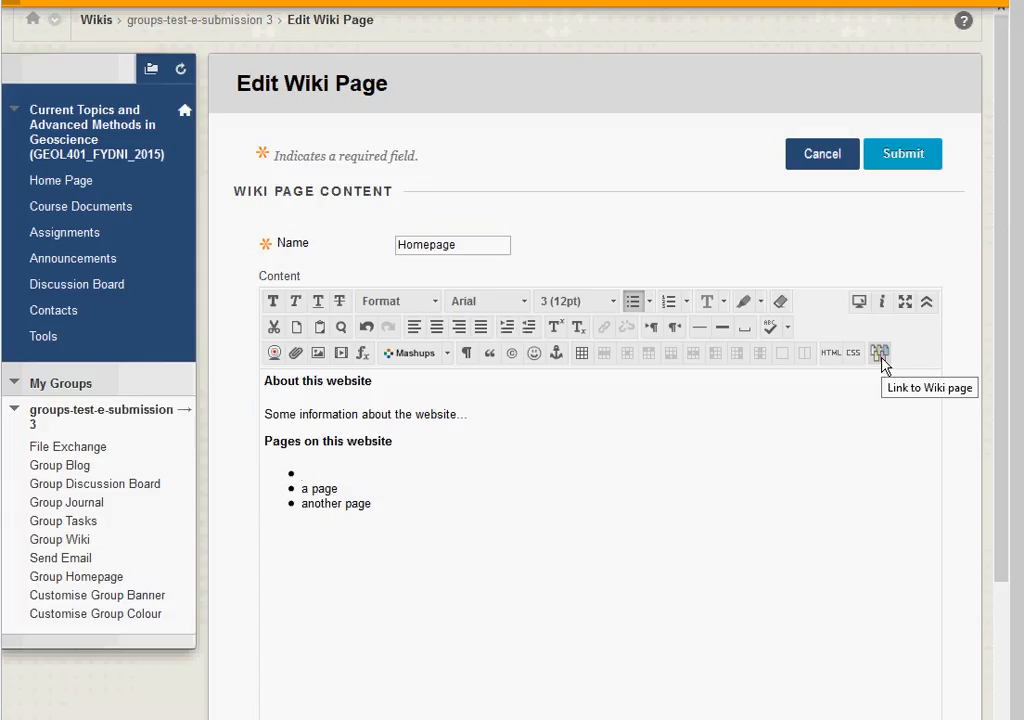
click(926, 303)
click(926, 303)
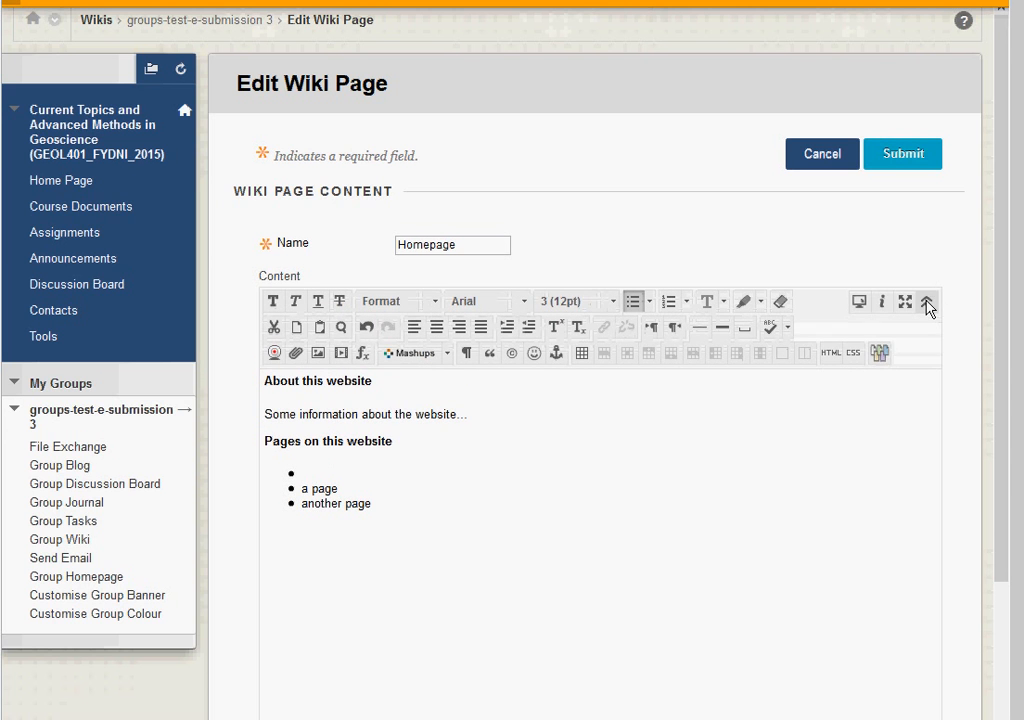
Step: Insert a wiki-page link to 'About our Group' in the empty bullet and save the Homepage
click(880, 354)
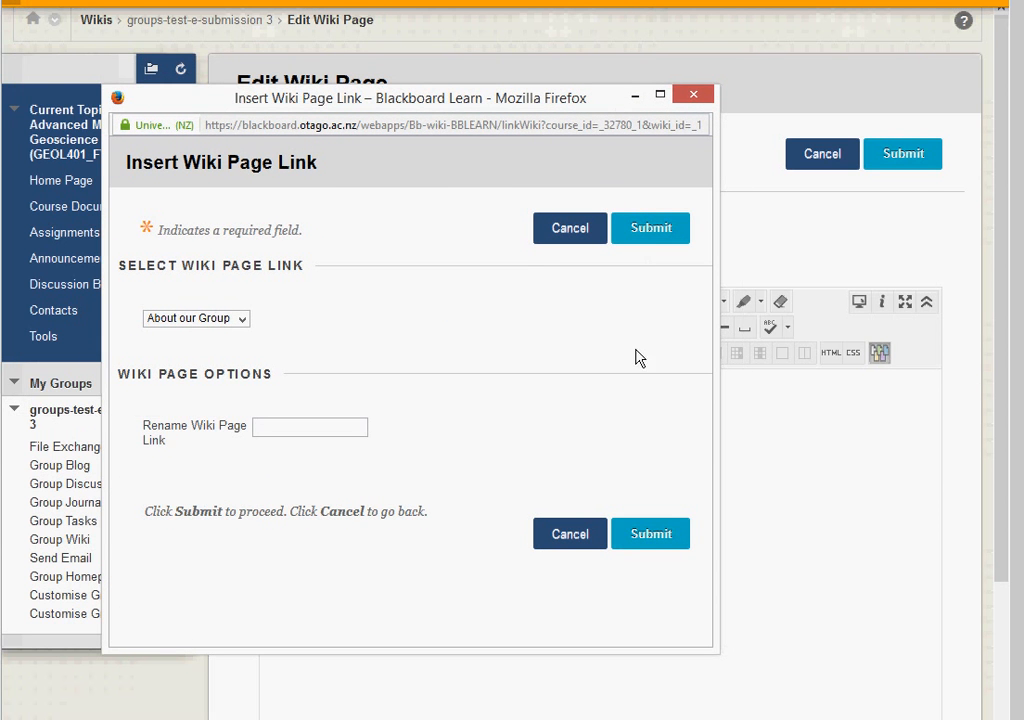
click(242, 319)
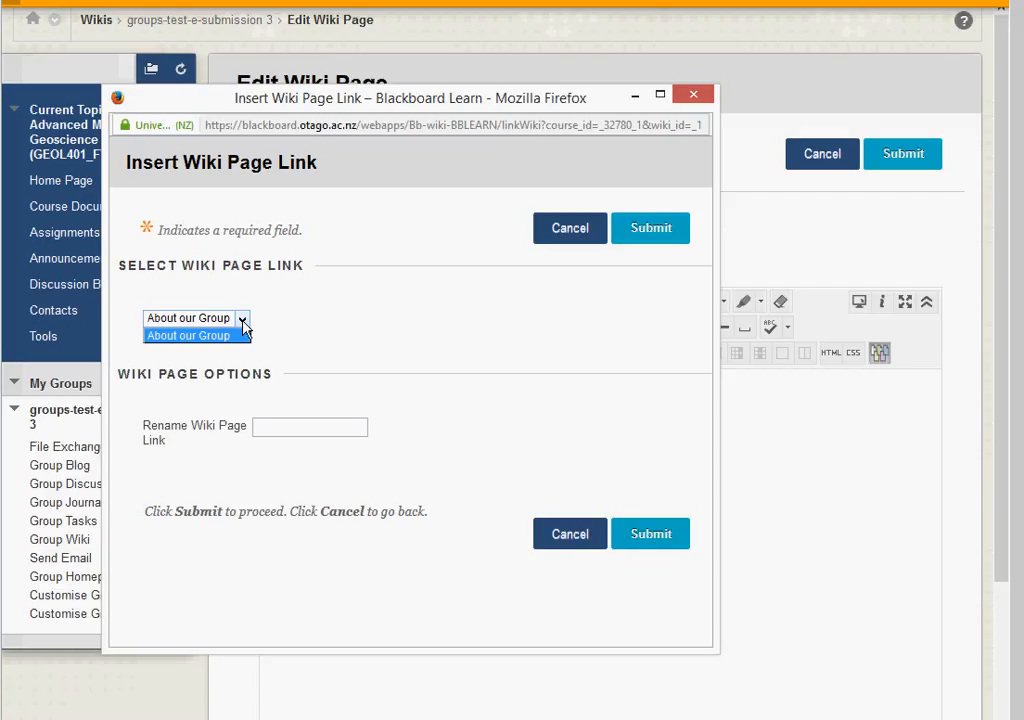
click(242, 320)
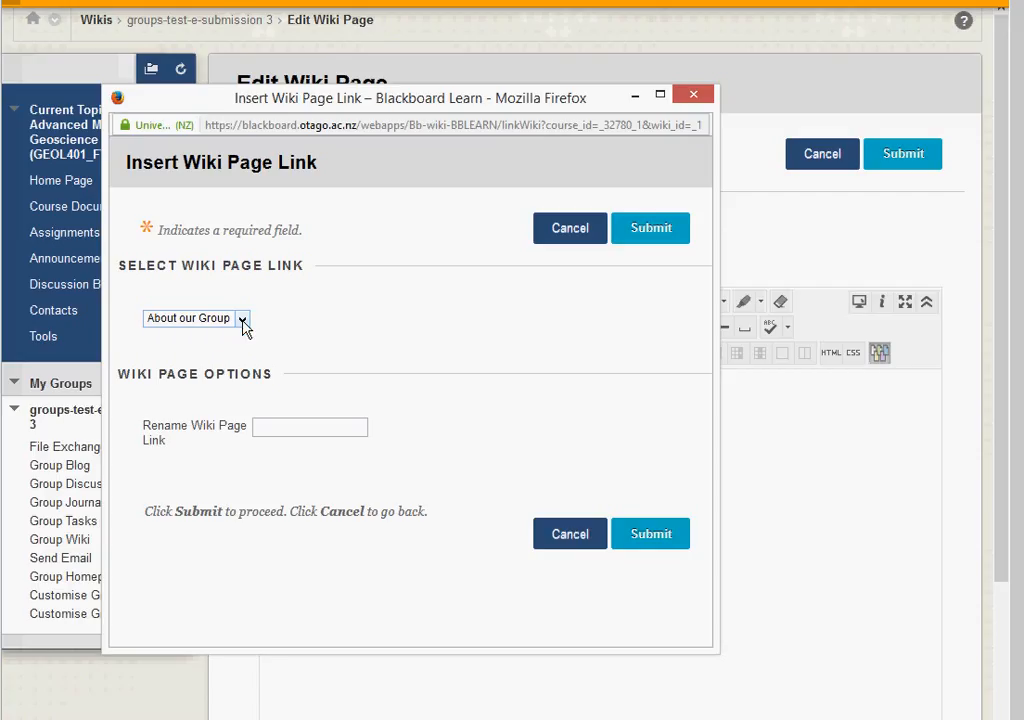
click(656, 534)
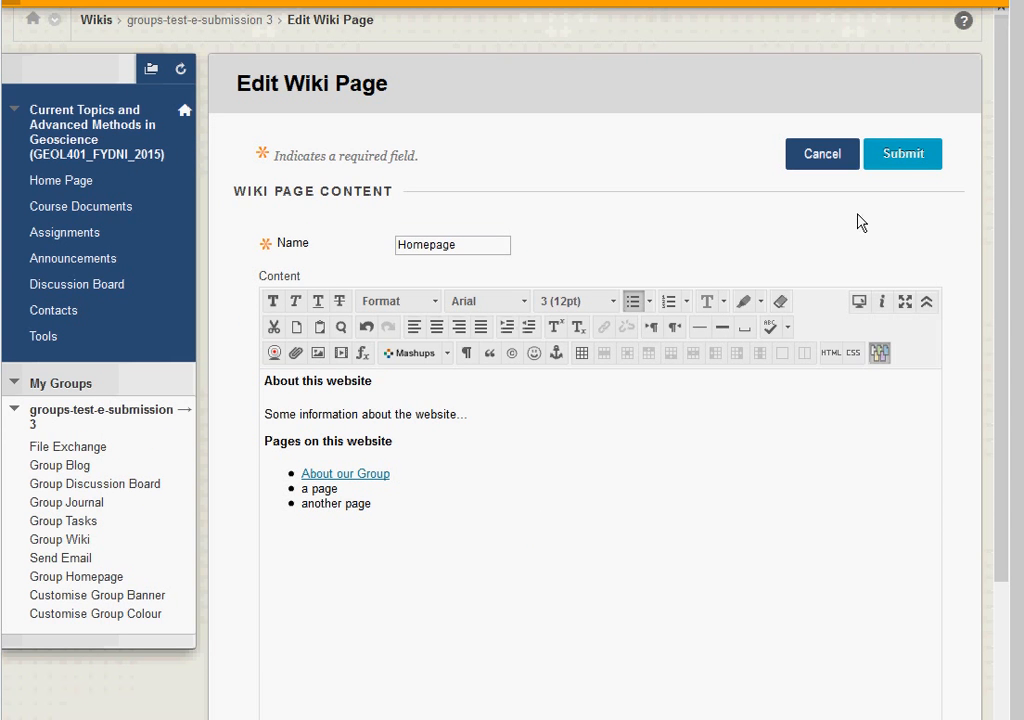
click(904, 156)
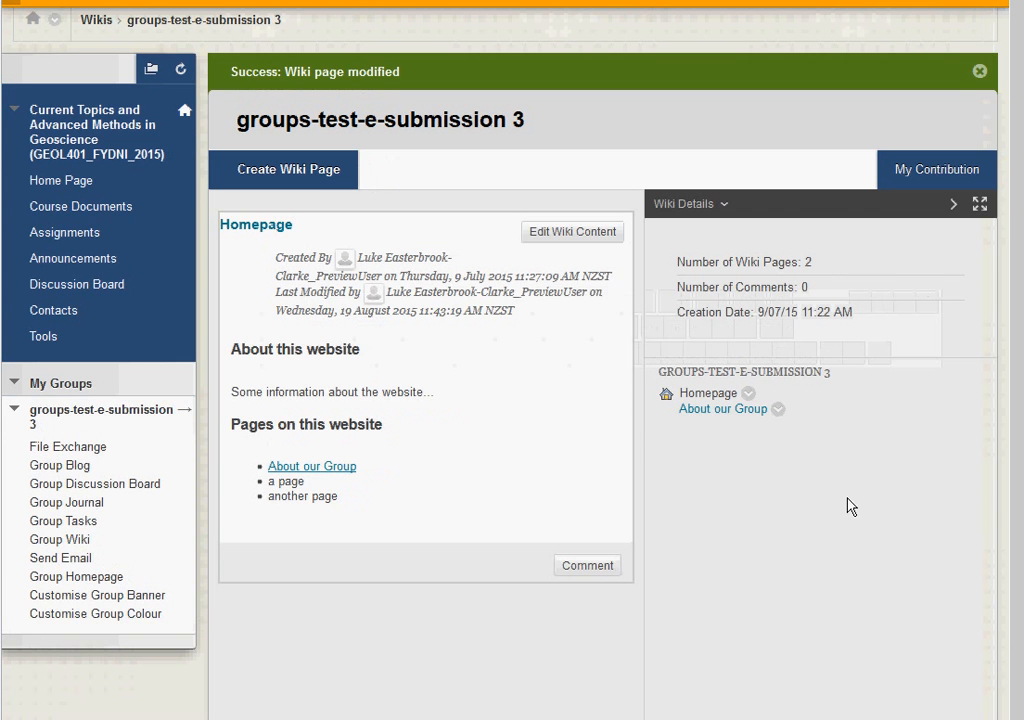
Step: Follow the 'About our Group' link on the Homepage
click(340, 470)
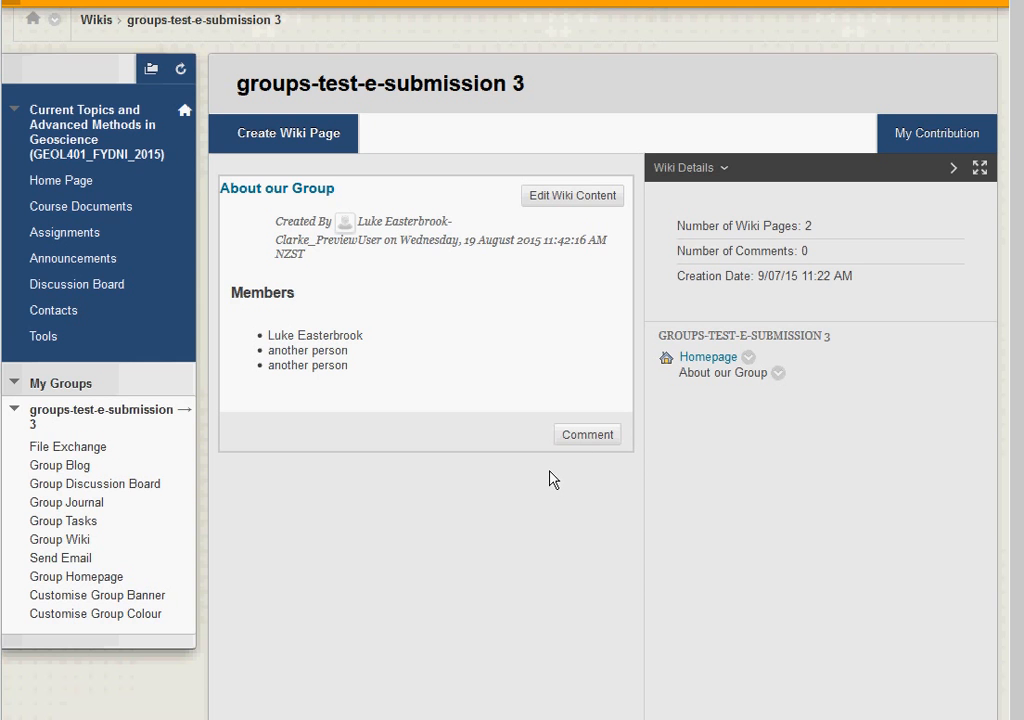
Step: Edit About our Group and type 'Symbols' in a new paragraph after the last member
click(589, 197)
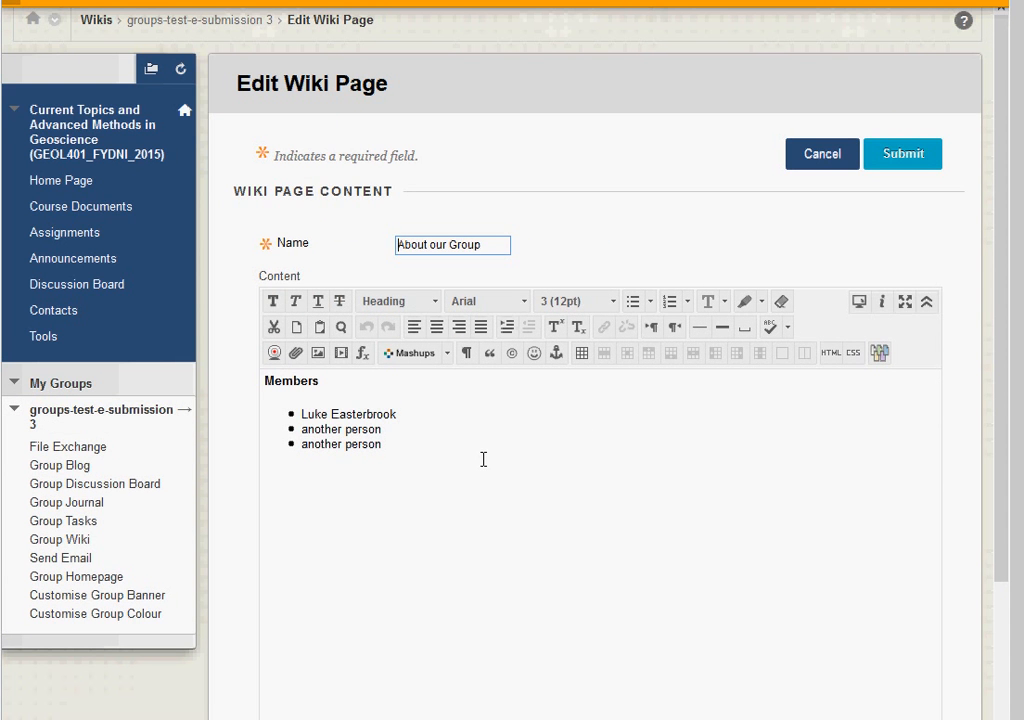
click(303, 381)
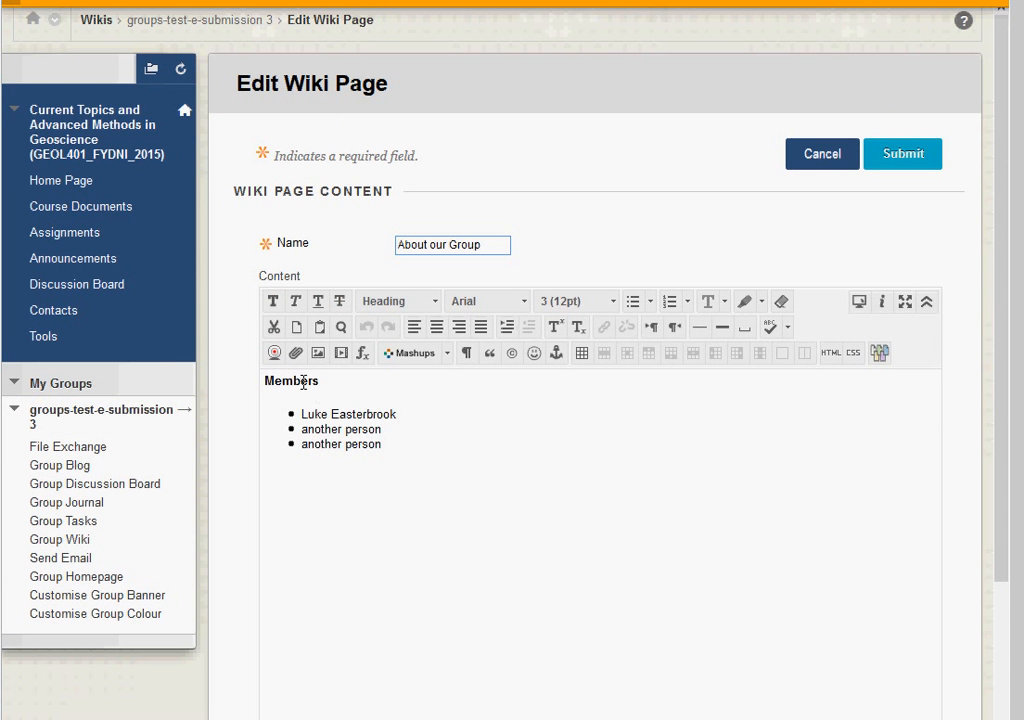
click(401, 305)
click(390, 344)
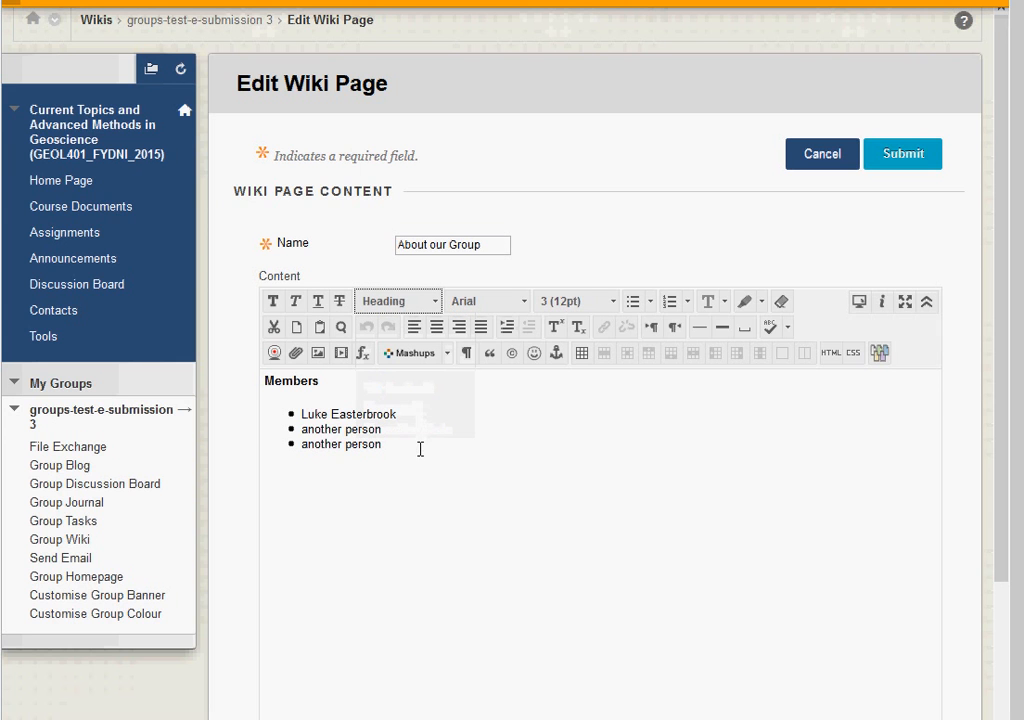
click(415, 418)
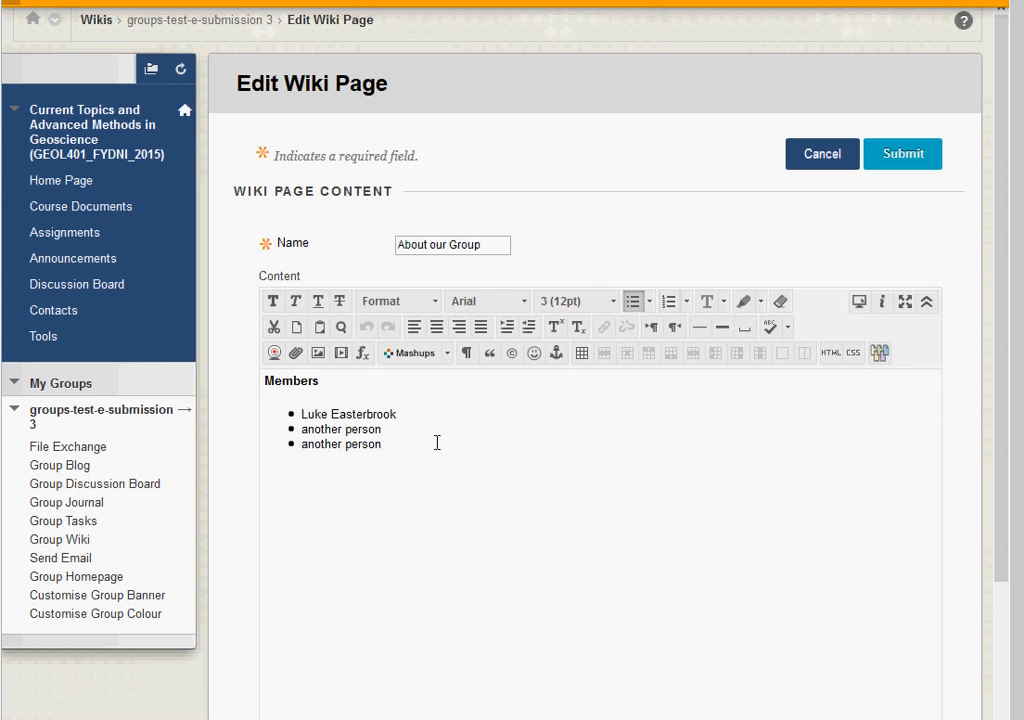
click(398, 452)
key(Return)
key(Return)
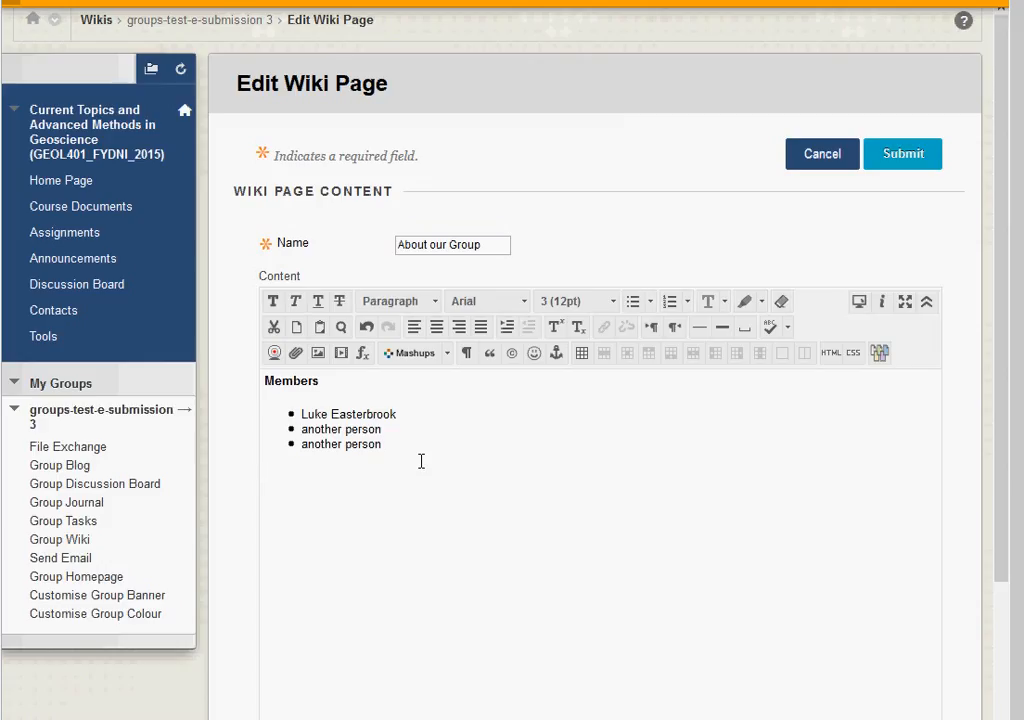
text(Symbols)
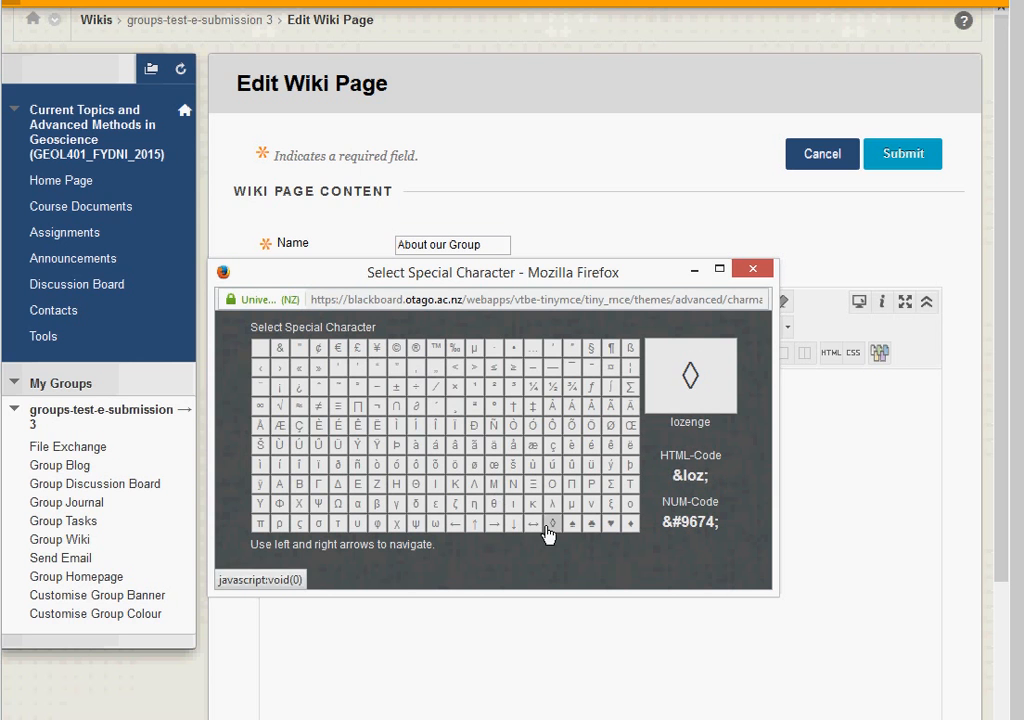
Step: Insert an '&' after Symbols, then cancel the About our Group edits
click(280, 348)
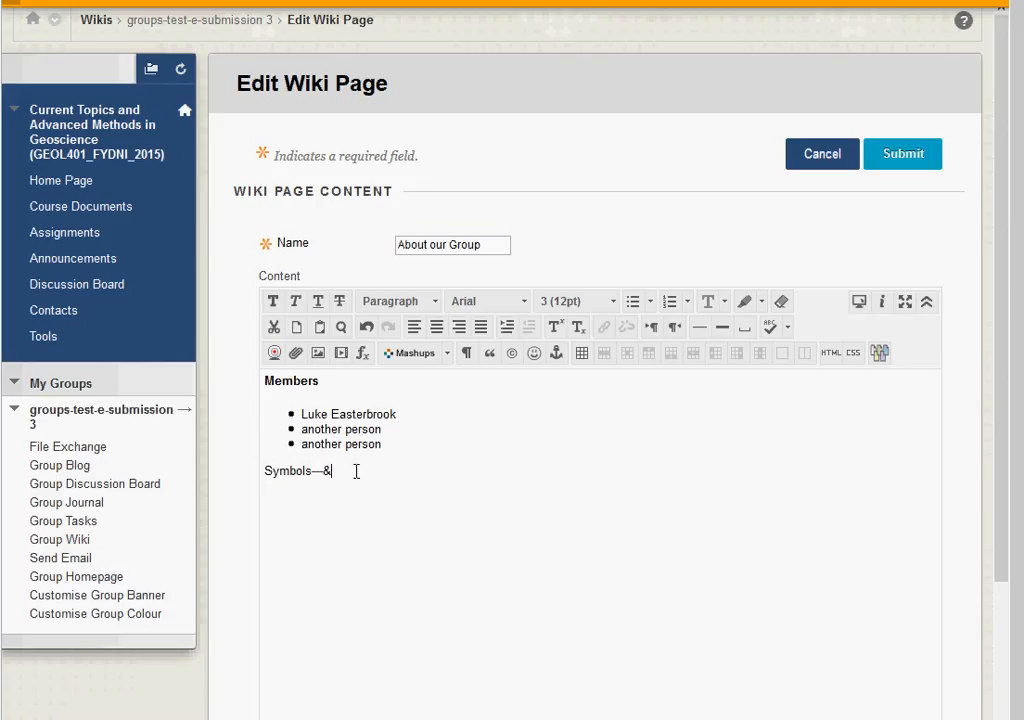
click(822, 155)
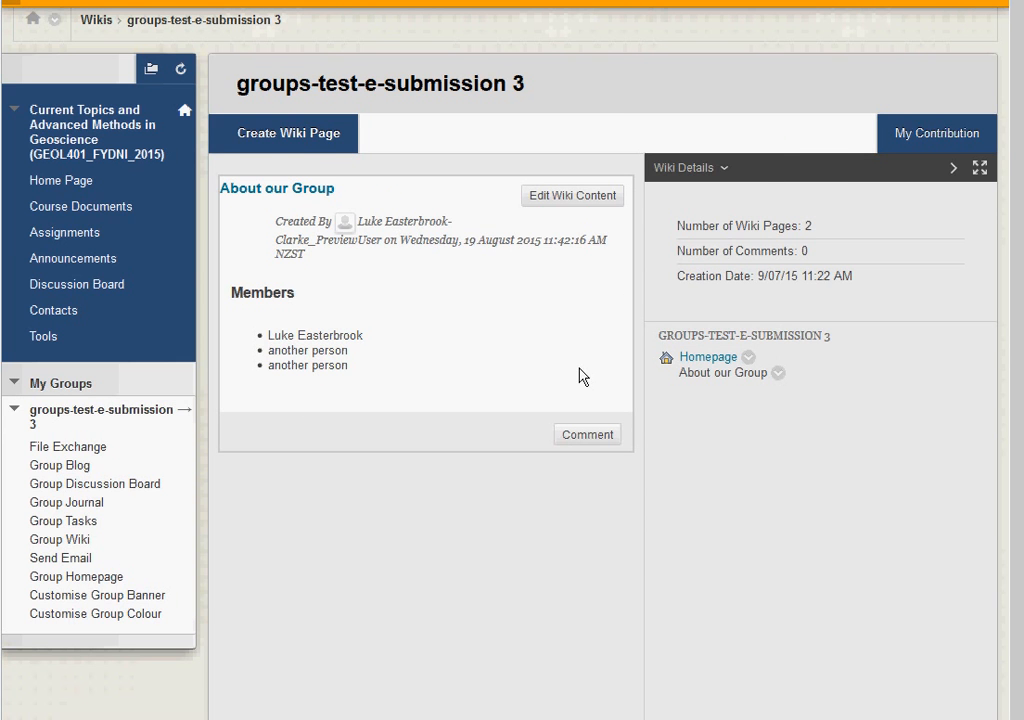
Step: Create a wiki page named 'Experiment setup' starting with 'This is what it looked like before'
click(302, 137)
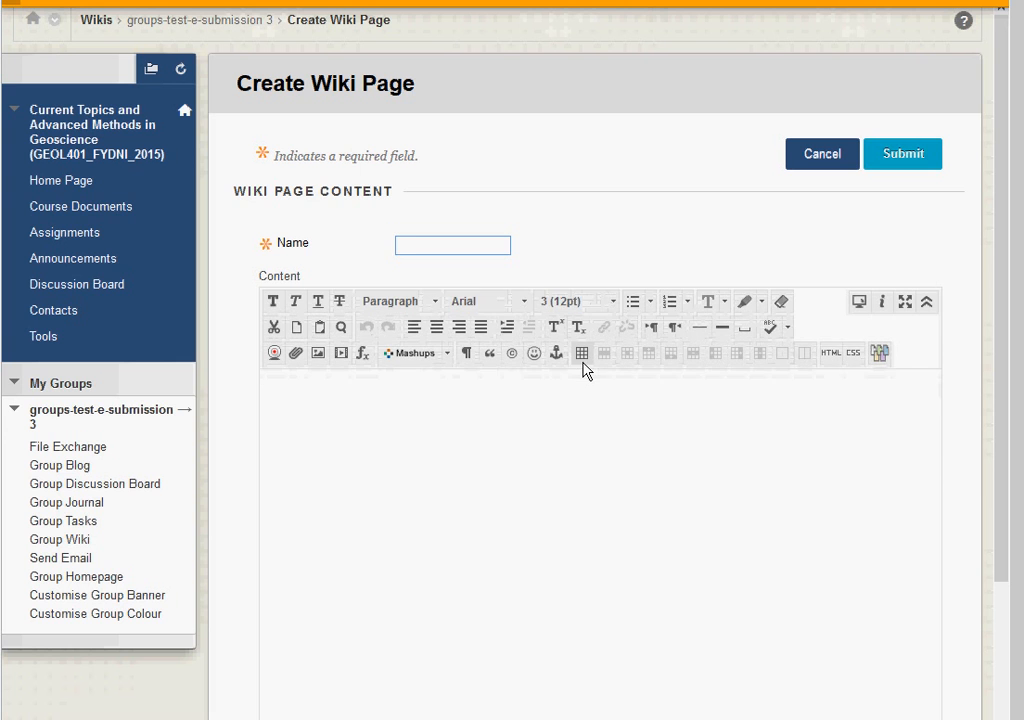
text(Experiment)
click(458, 266)
click(387, 383)
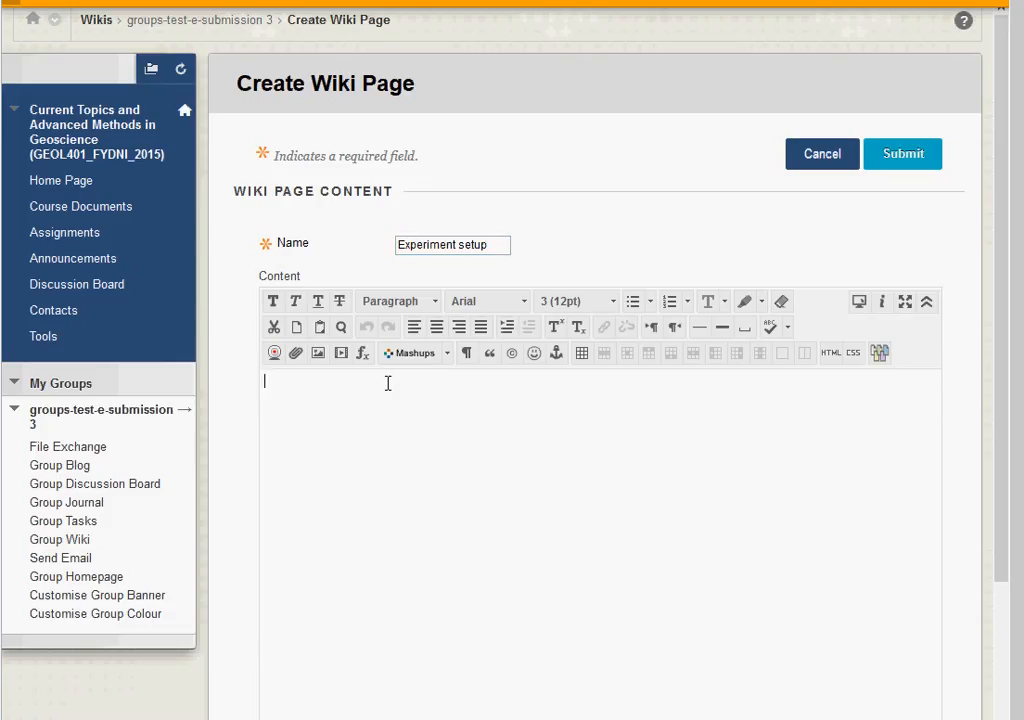
text(This is what it look)
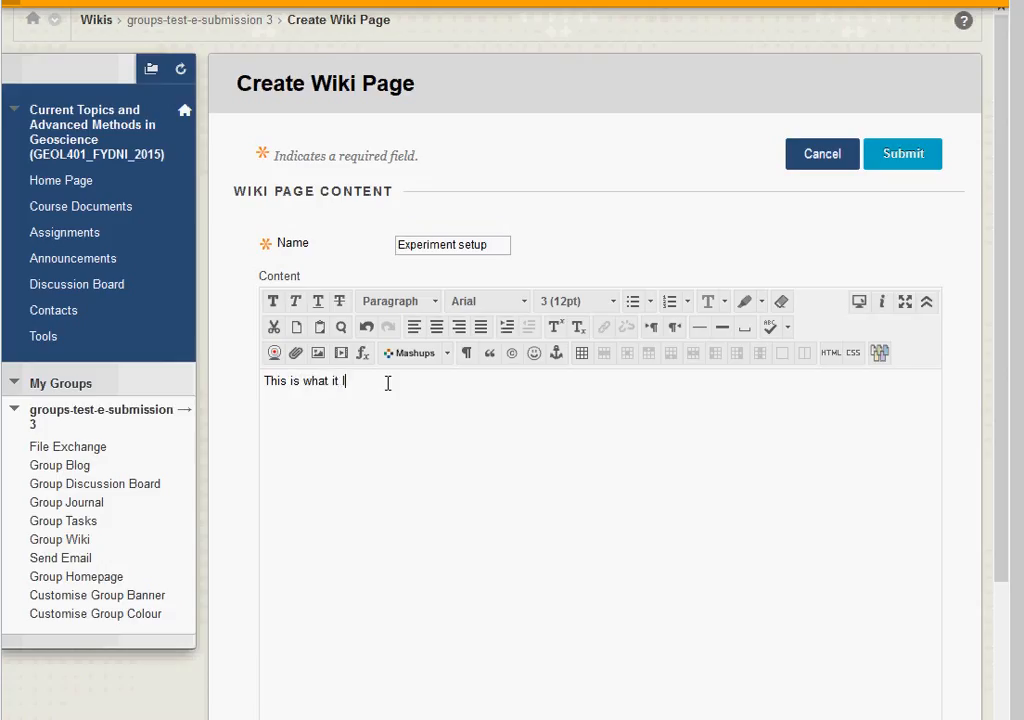
text(ed like bde)
text(ore.)
Step: Choose setup.jpg from the BB wiki folder as the image to insert
click(318, 354)
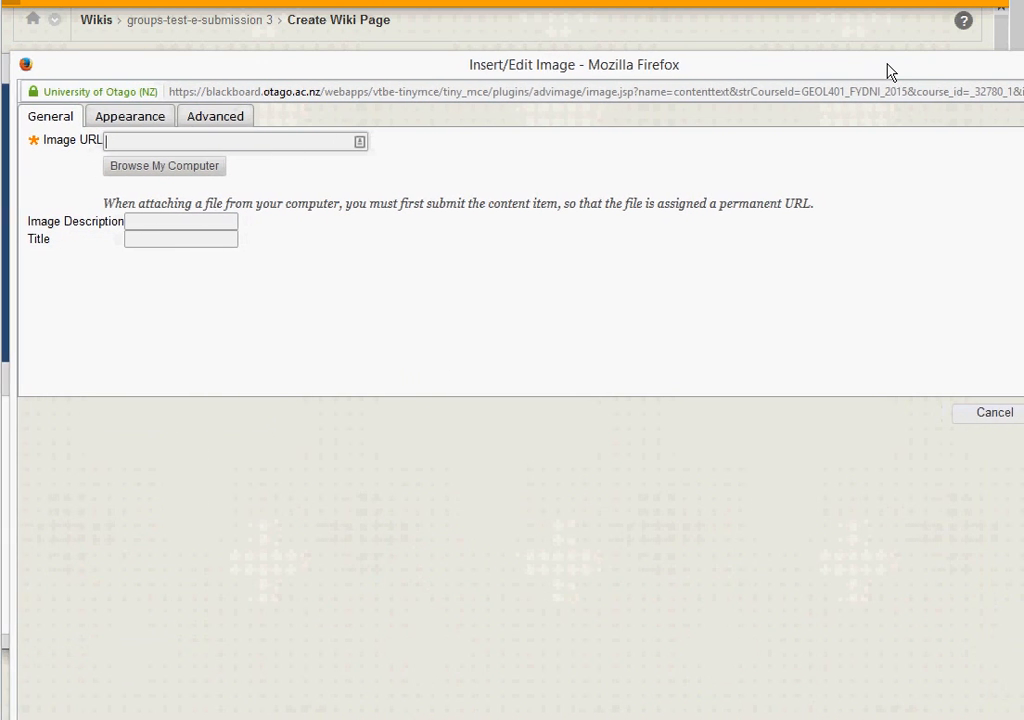
click(160, 168)
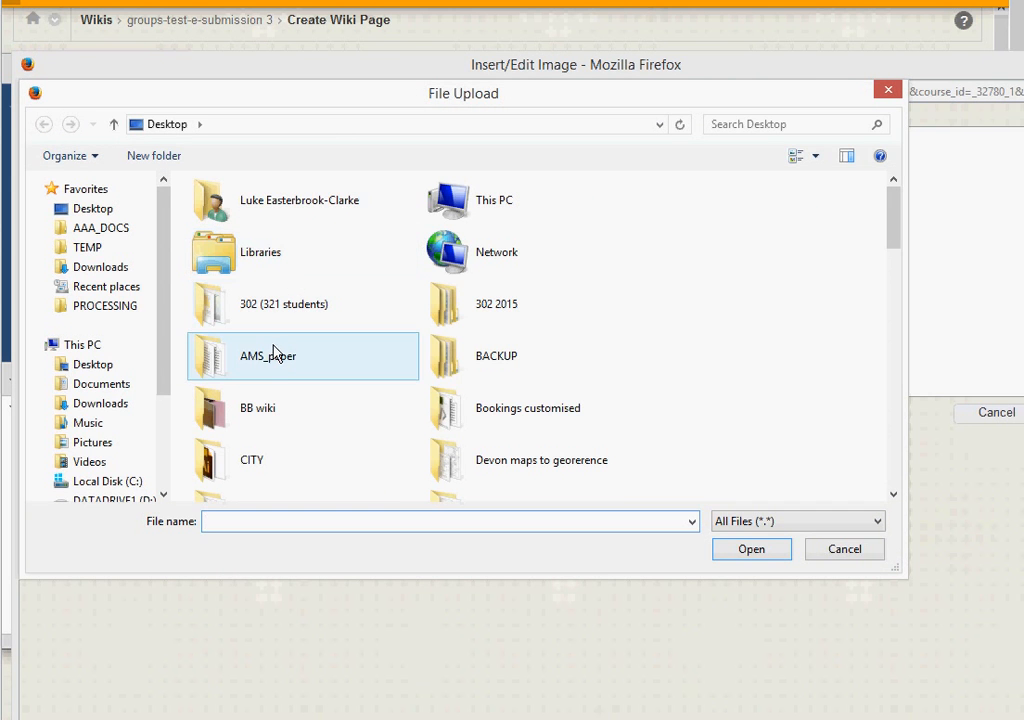
click(258, 418)
double_click(258, 418)
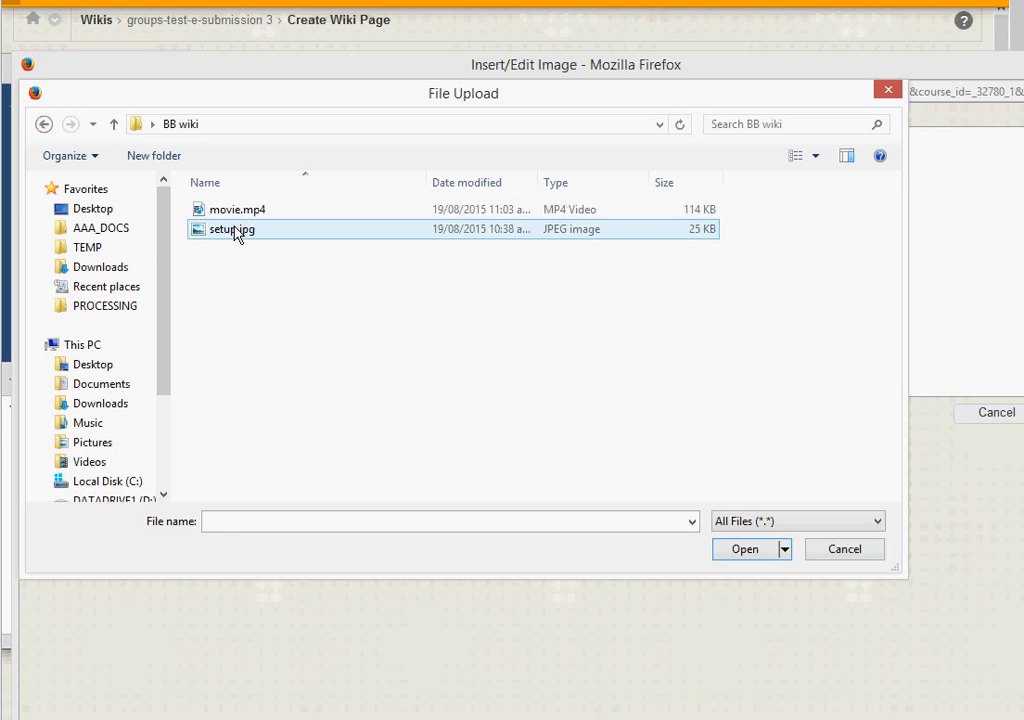
click(295, 231)
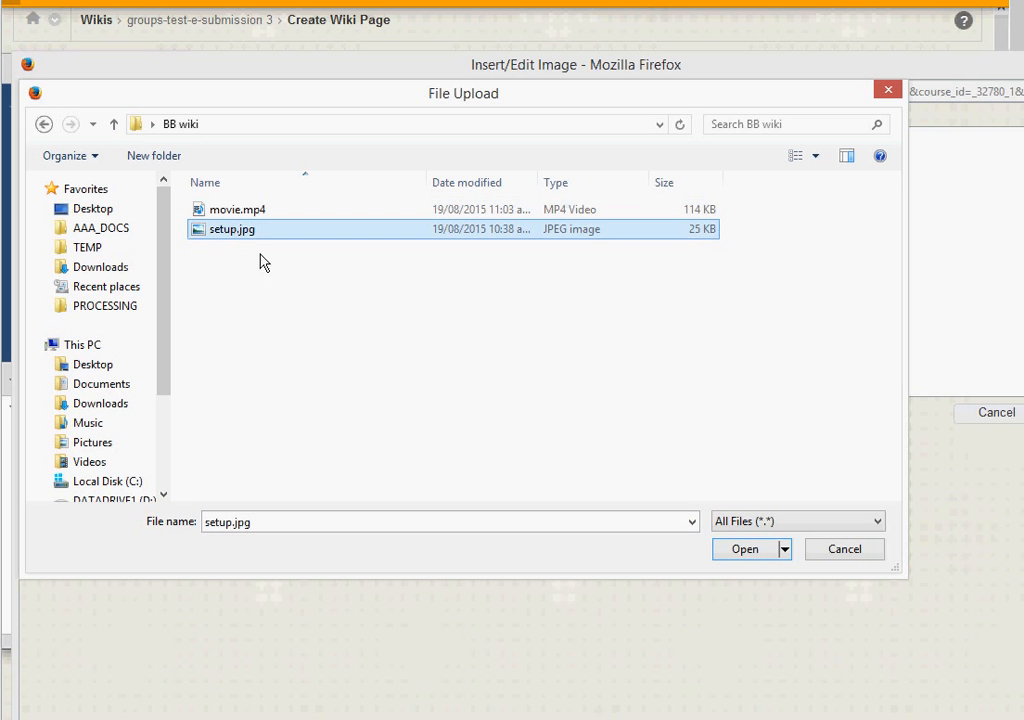
click(745, 549)
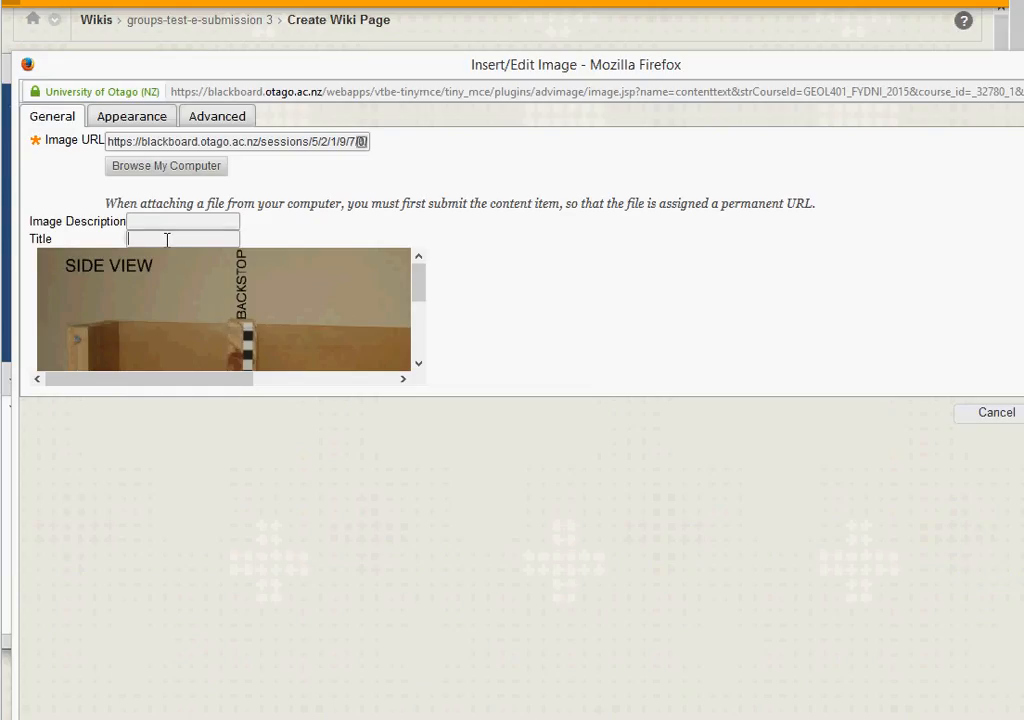
Step: Give the photo the title and description 'Experiment setup' and insert it
text(Experiment)
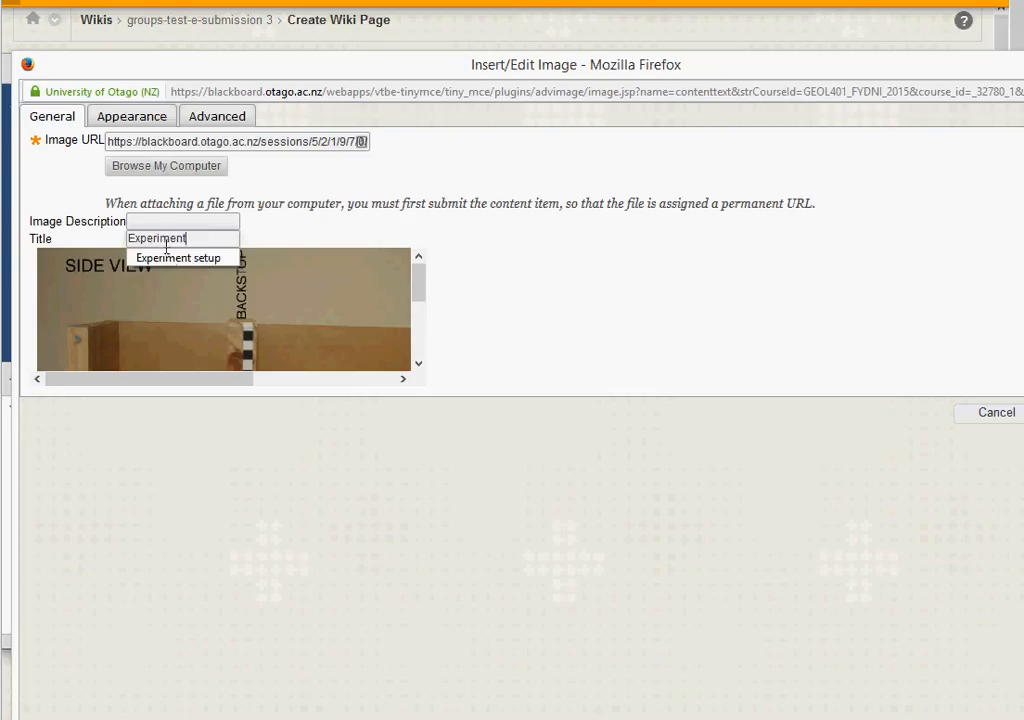
click(170, 259)
click(174, 221)
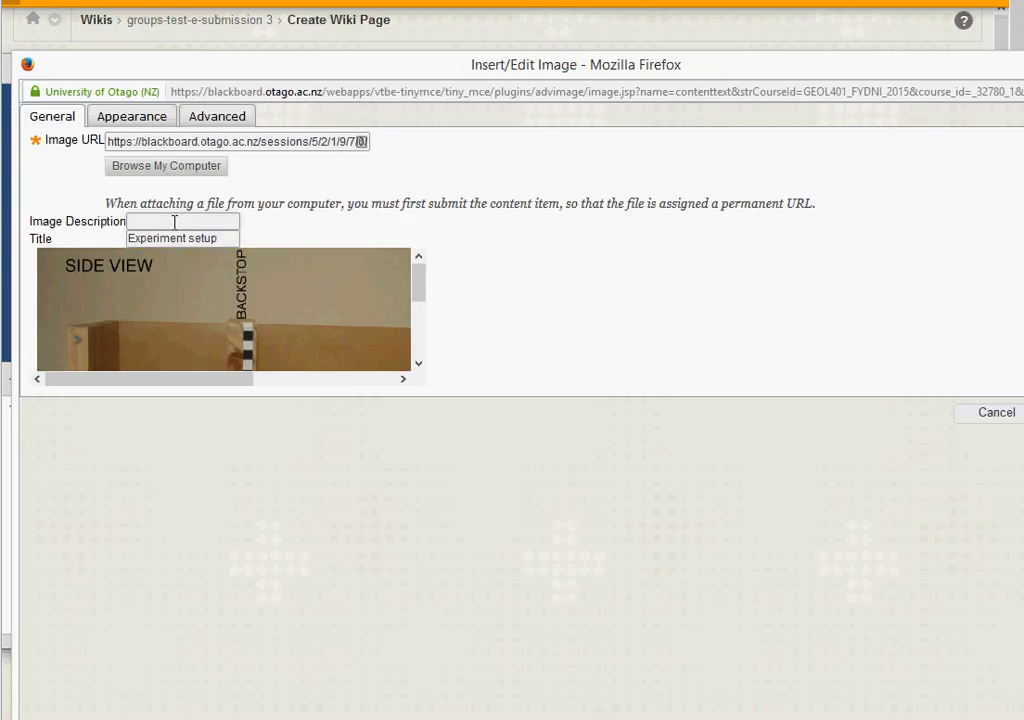
text(Experiment setup)
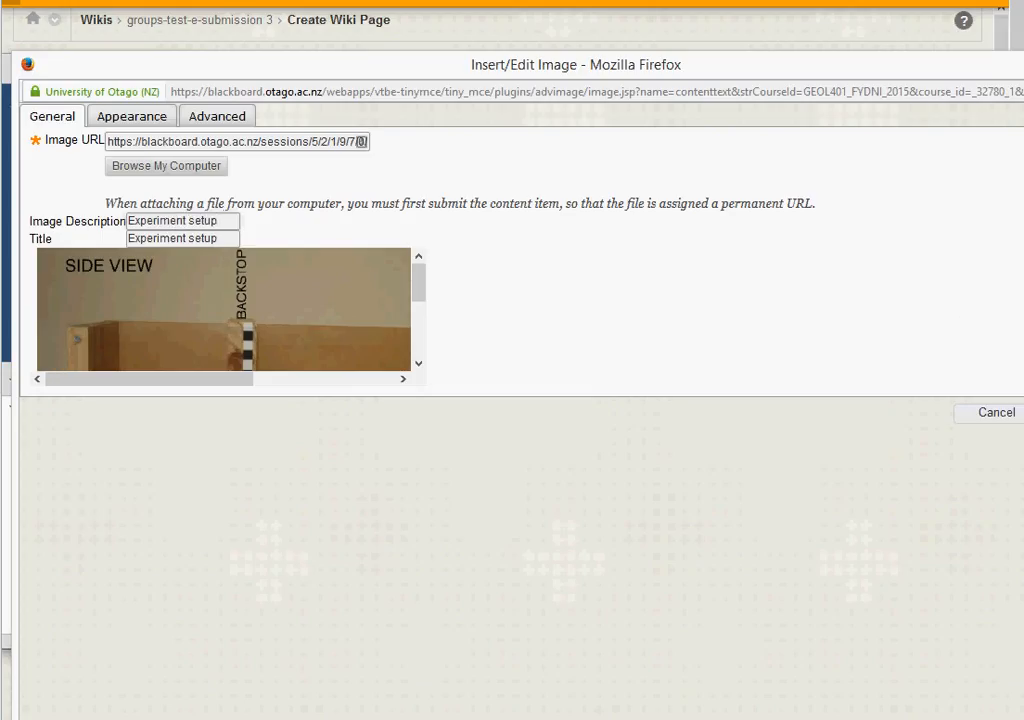
click(1023, 413)
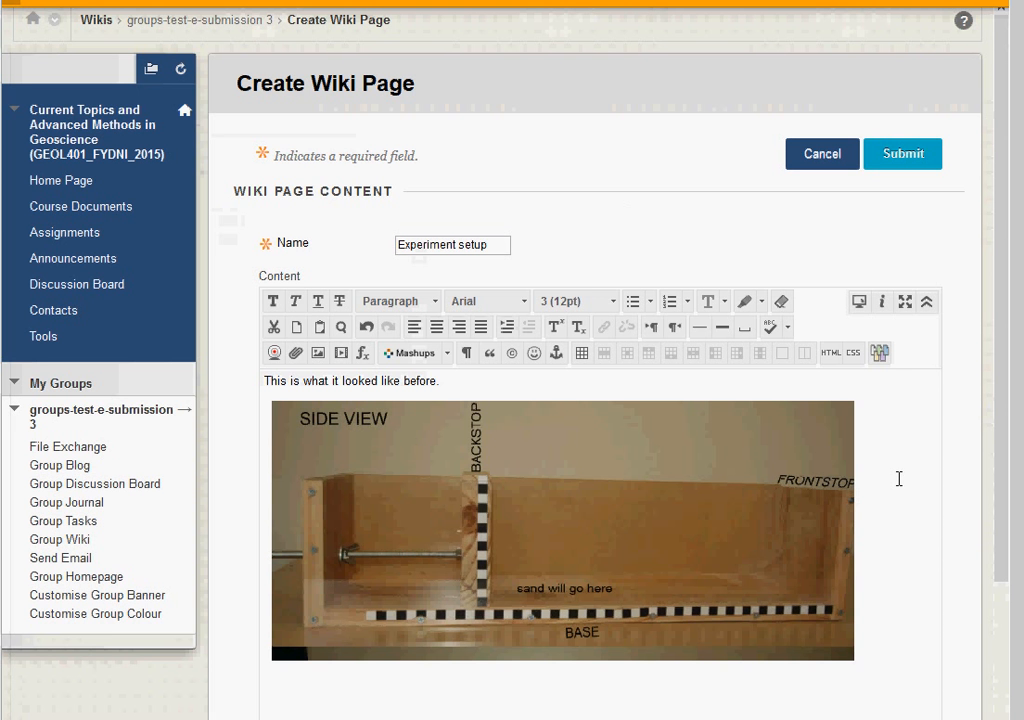
Step: Check the setup photo's appearance settings, then drag its corner to shrink it
scroll(840, 495, down, 1)
click(812, 510)
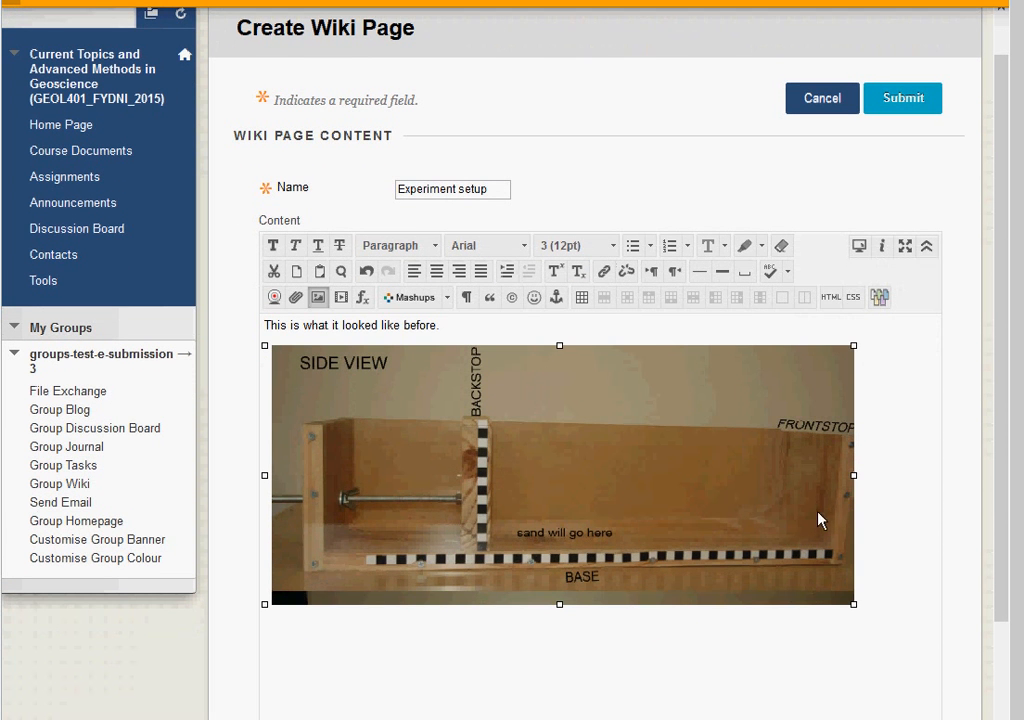
click(318, 298)
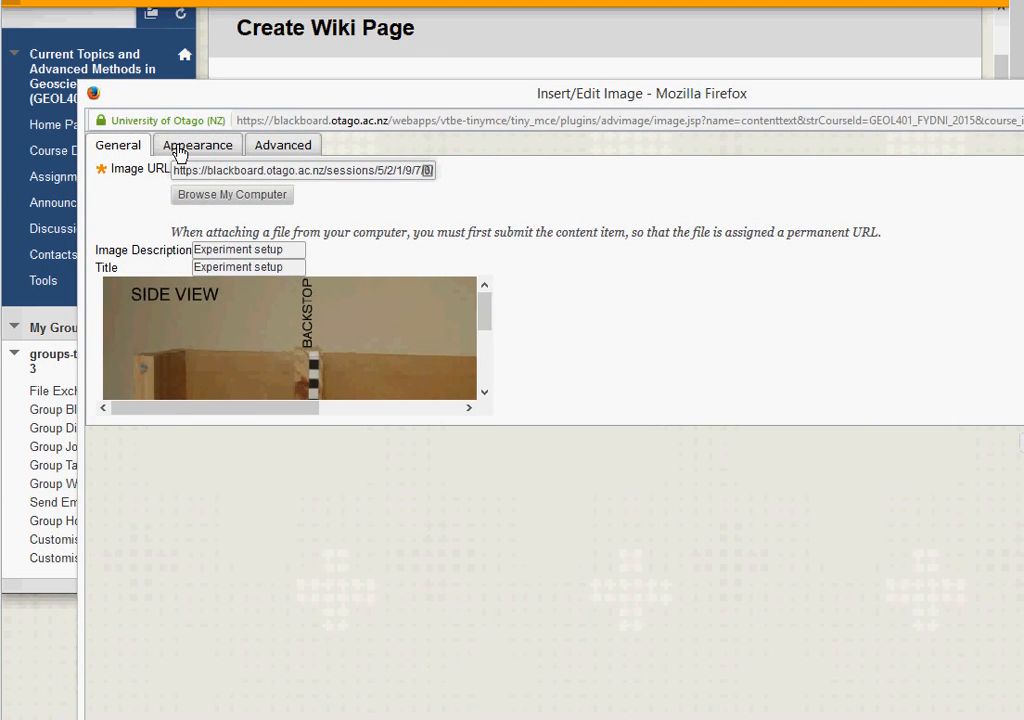
click(212, 143)
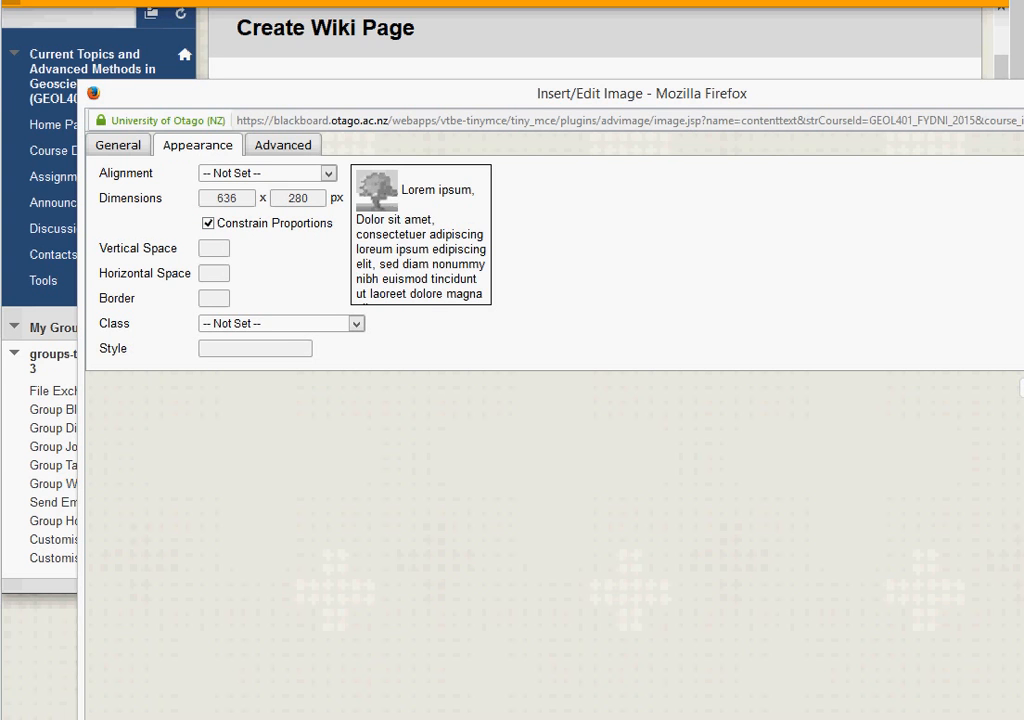
click(1022, 388)
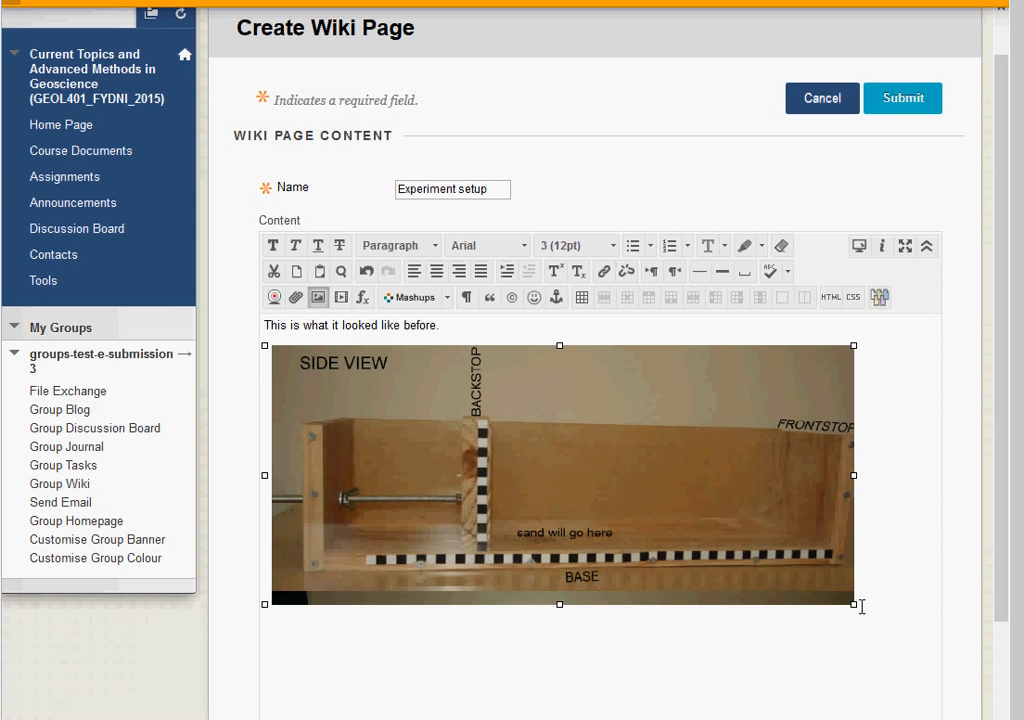
drag(853, 604, 748, 547)
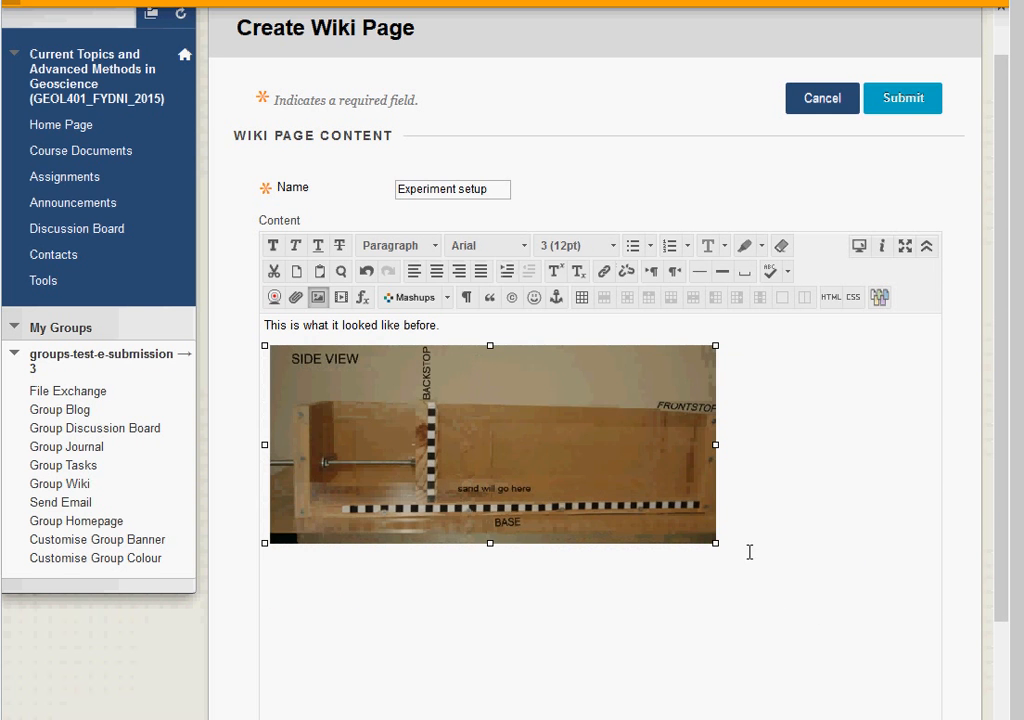
Step: Add the caption 'Caption for image here....' on a new line below the photo
click(752, 530)
scroll(755, 553, up, 1)
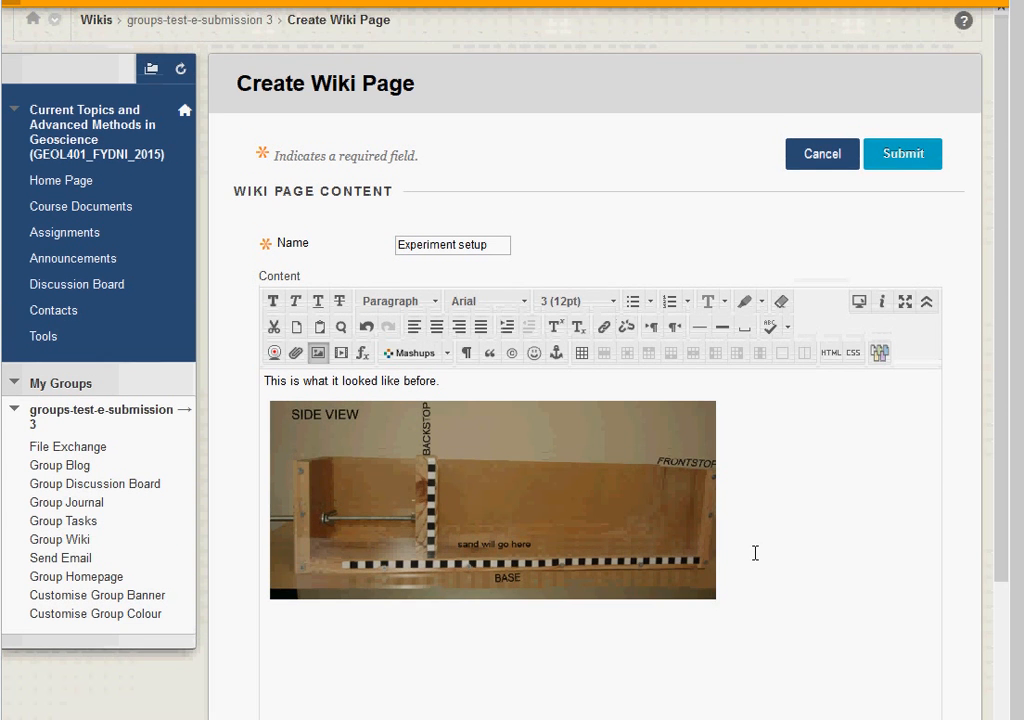
scroll(755, 553, down, 1)
key(Return)
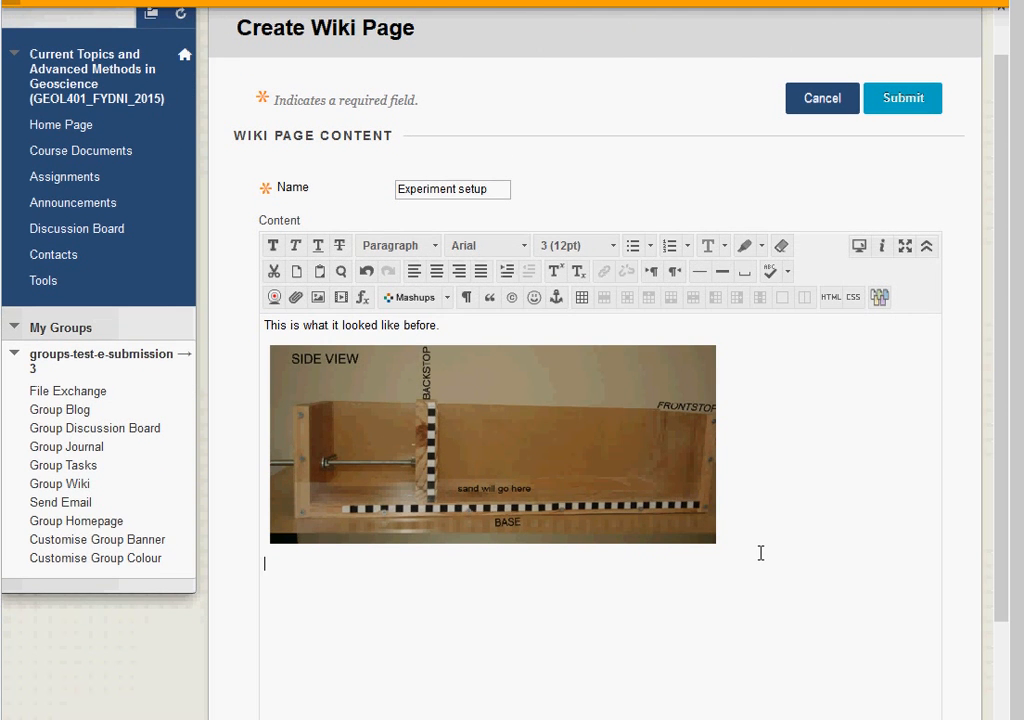
text(Caption for image here...)
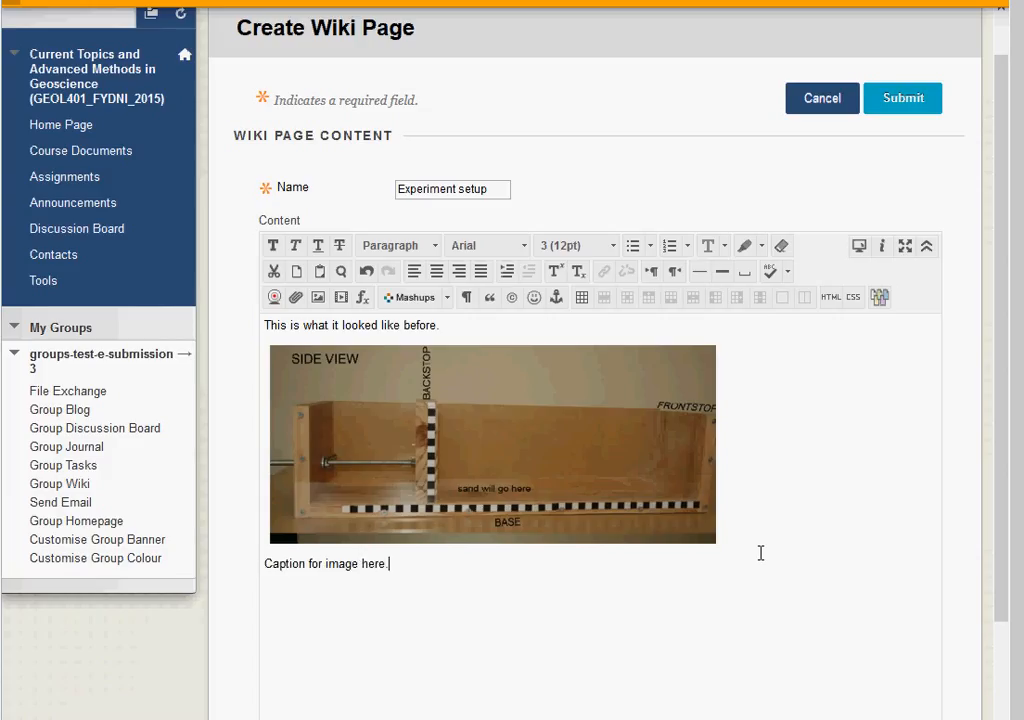
text(.)
key(Return)
Step: Upload movie.mp4 from the computer and insert it as a link below the caption
click(297, 298)
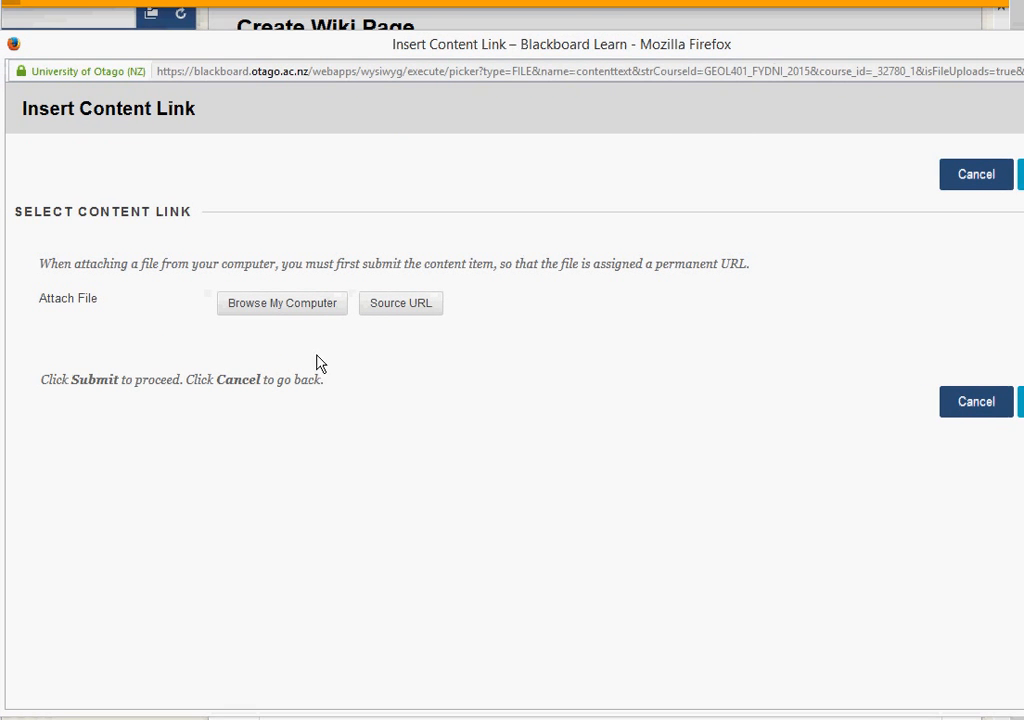
click(288, 313)
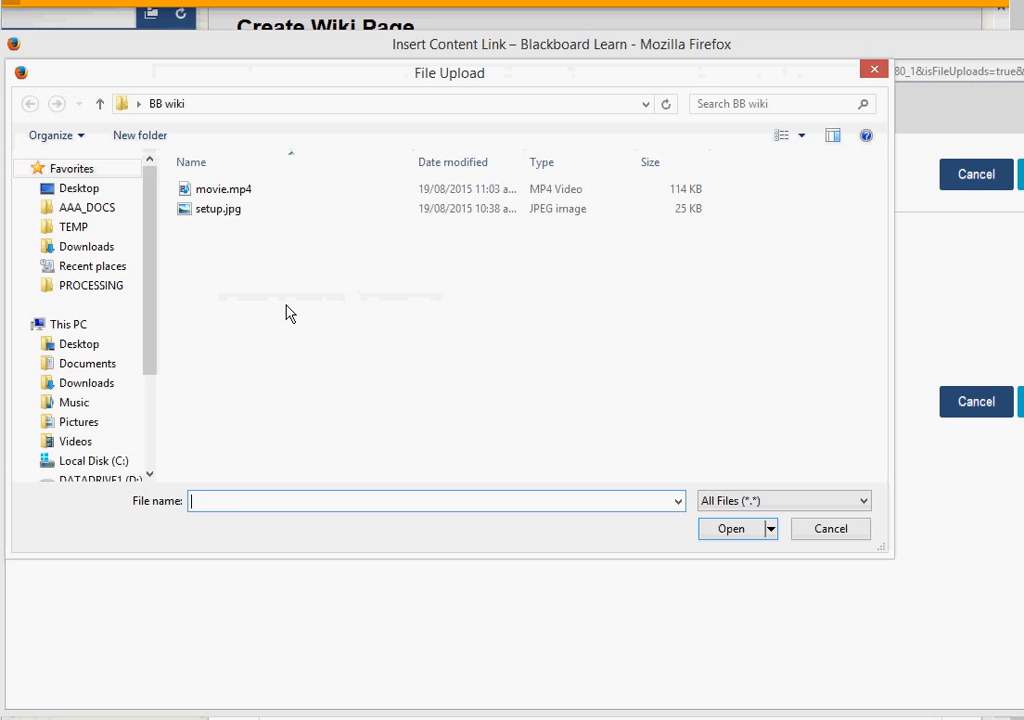
click(212, 193)
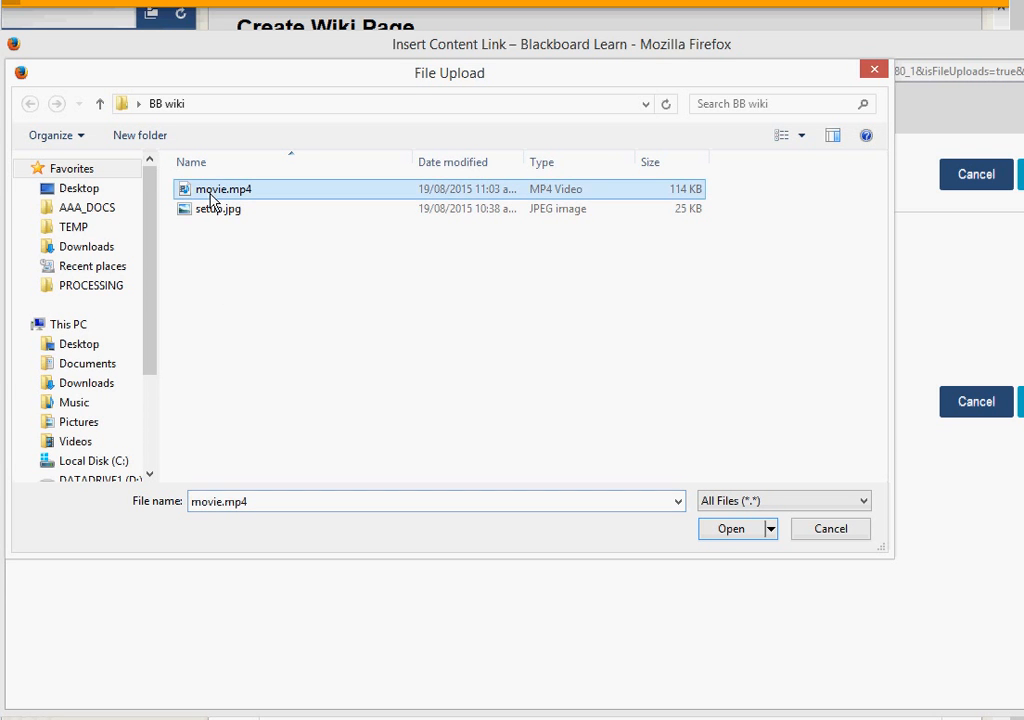
click(727, 530)
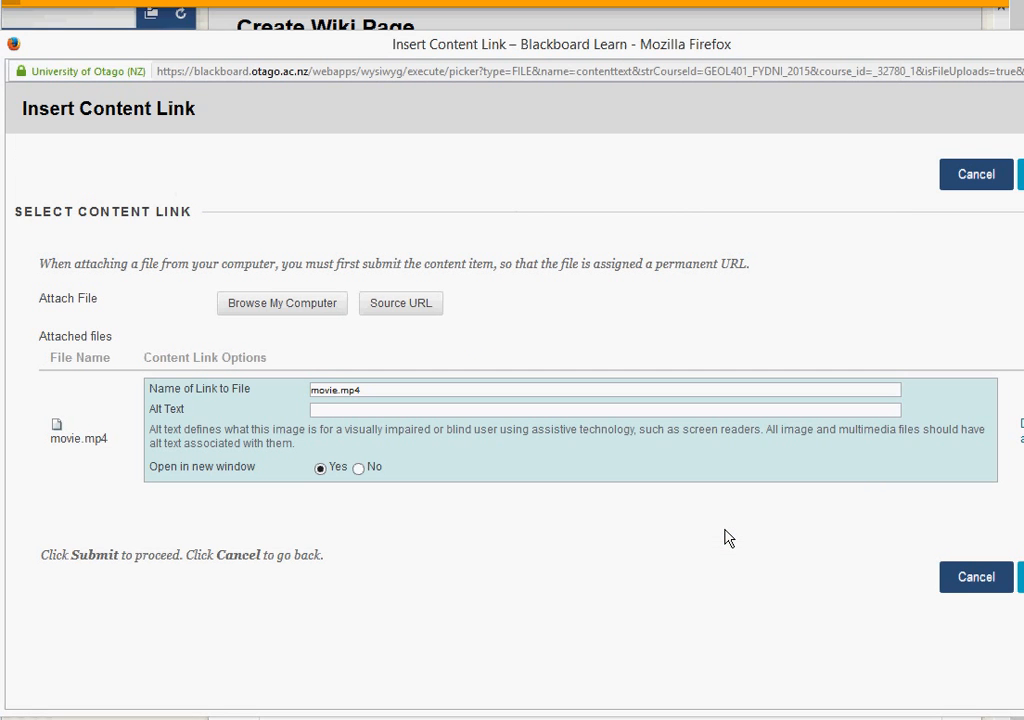
click(375, 389)
click(1019, 578)
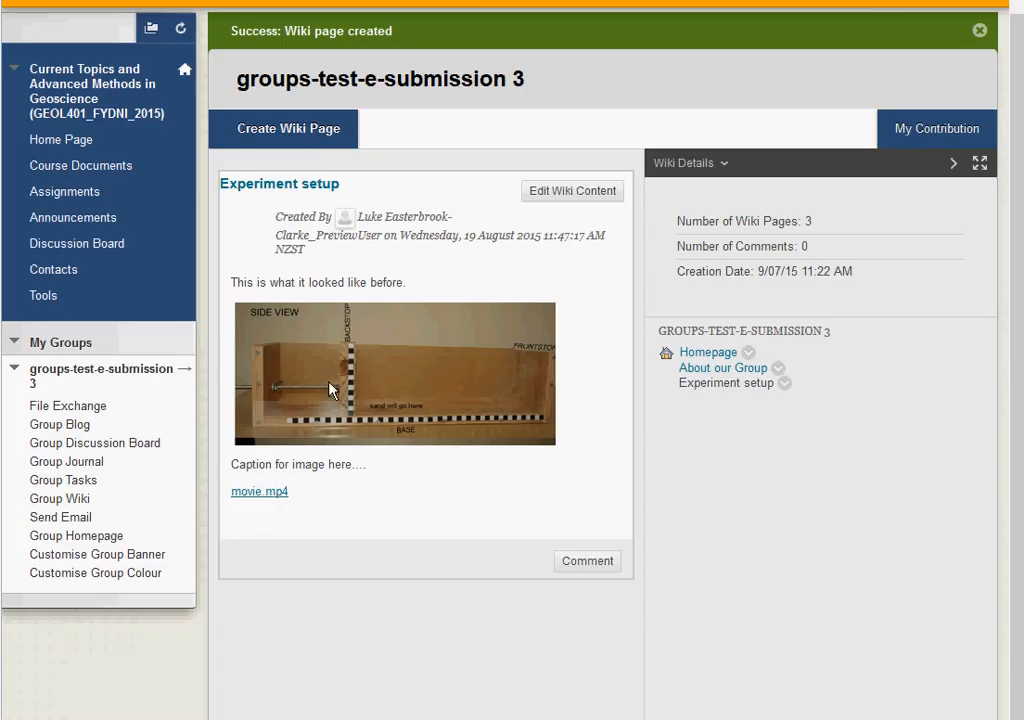
Step: Play the movie.mp4 clip, return to the wiki, and go to the Homepage
click(272, 495)
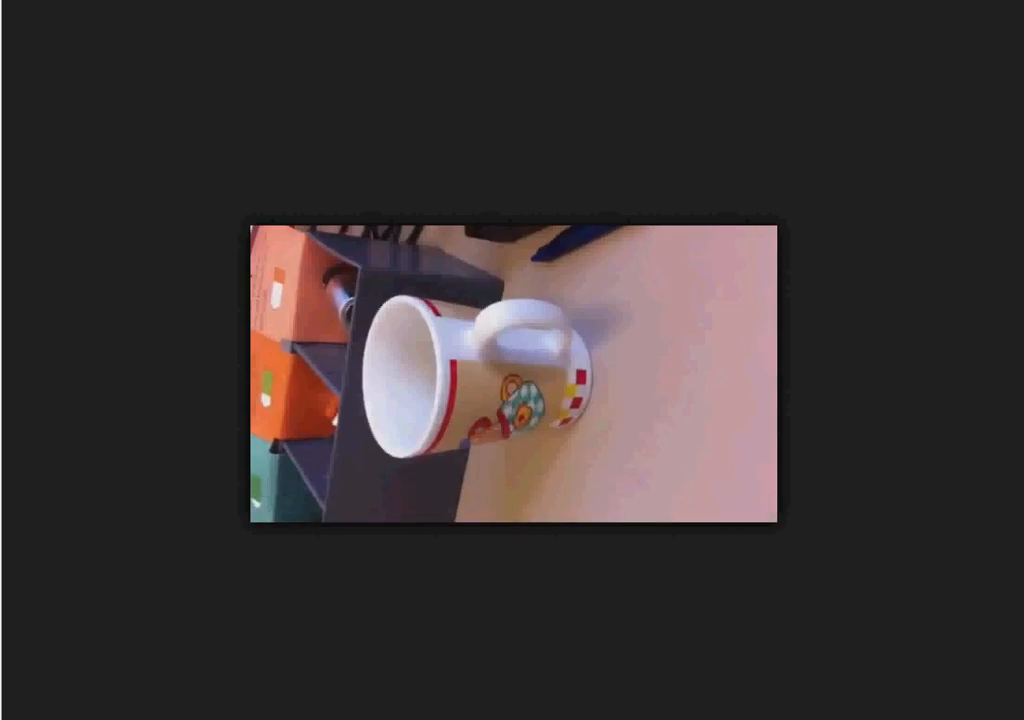
key(alt+Left)
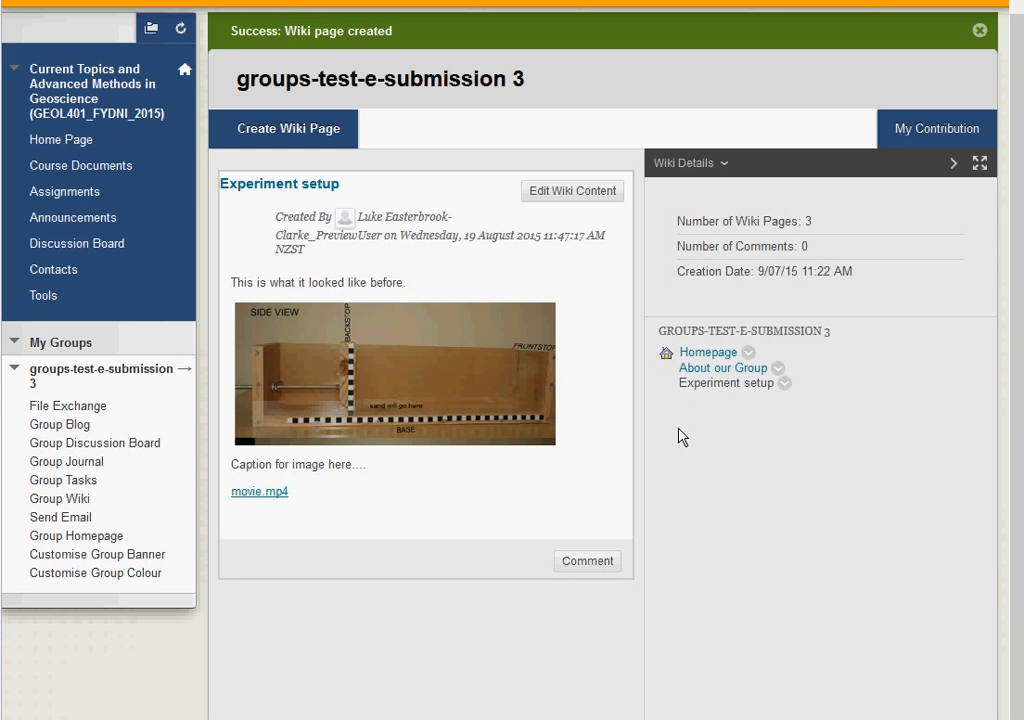
click(710, 356)
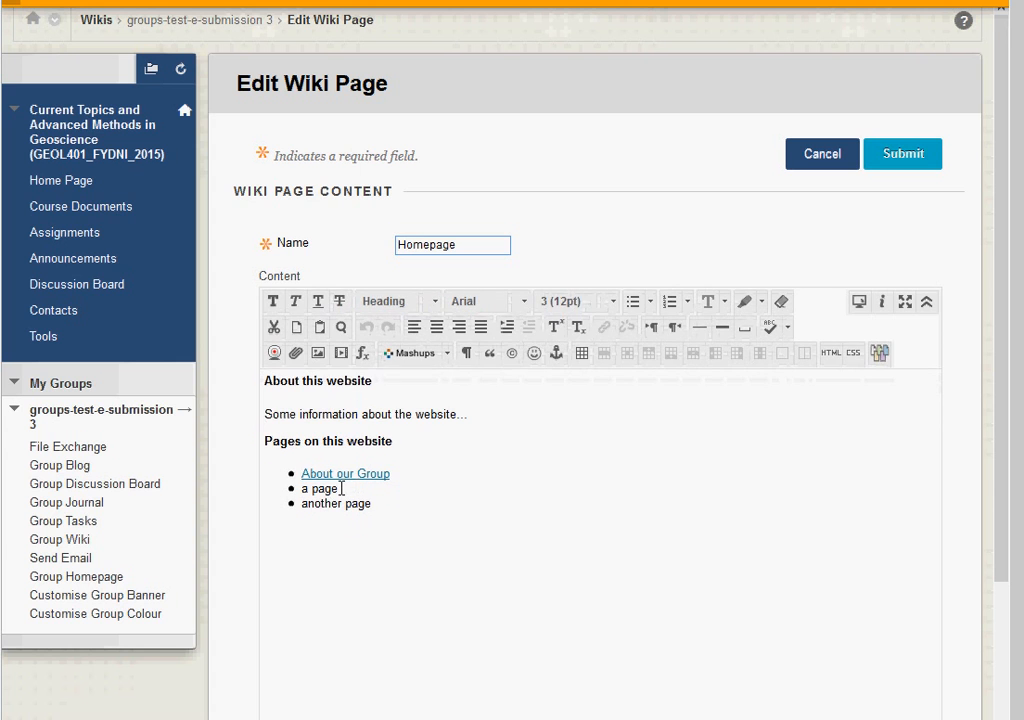
Step: Swap the 'a page' bullet for an 'Experiment setup' wiki page link and save the Homepage
drag(342, 488, 292, 489)
key(BackSpace)
key(BackSpace)
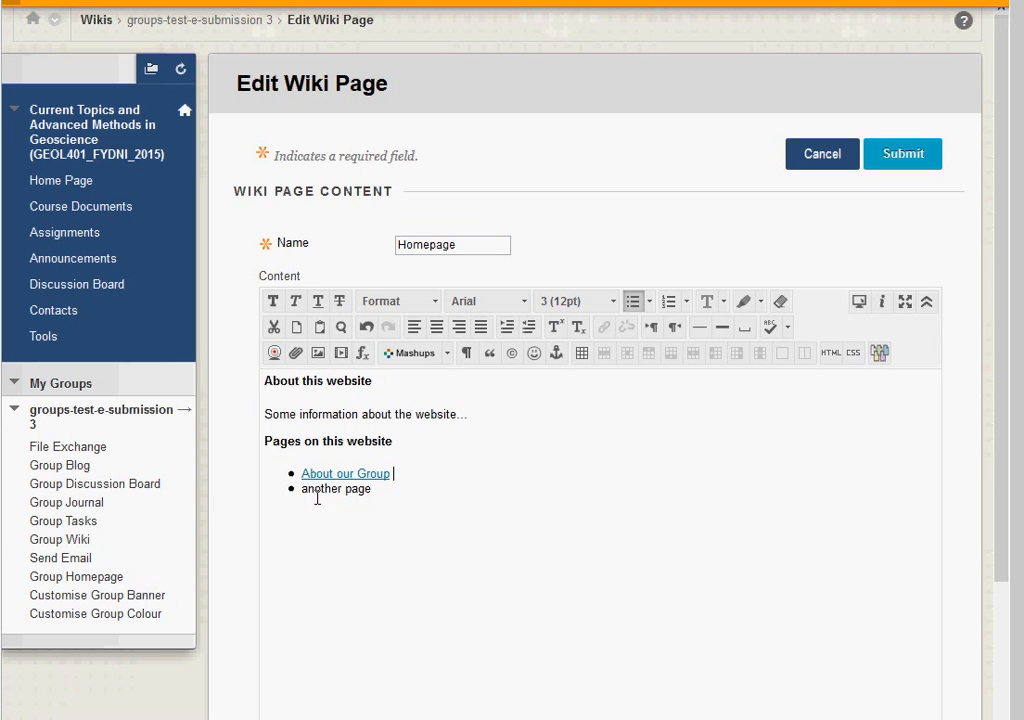
key(Return)
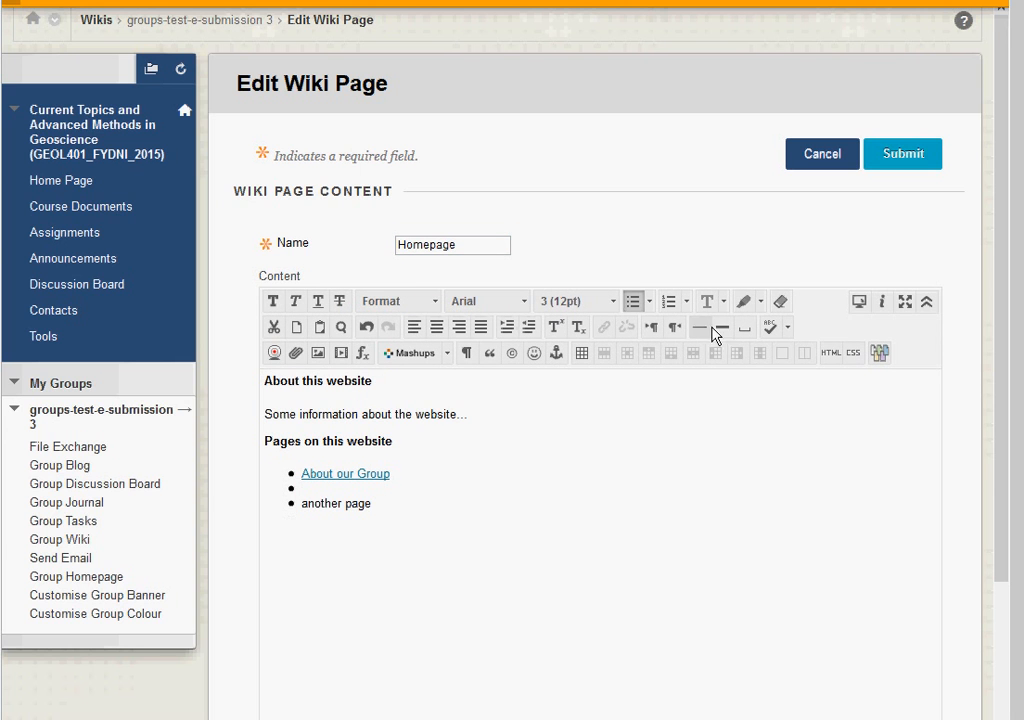
click(882, 357)
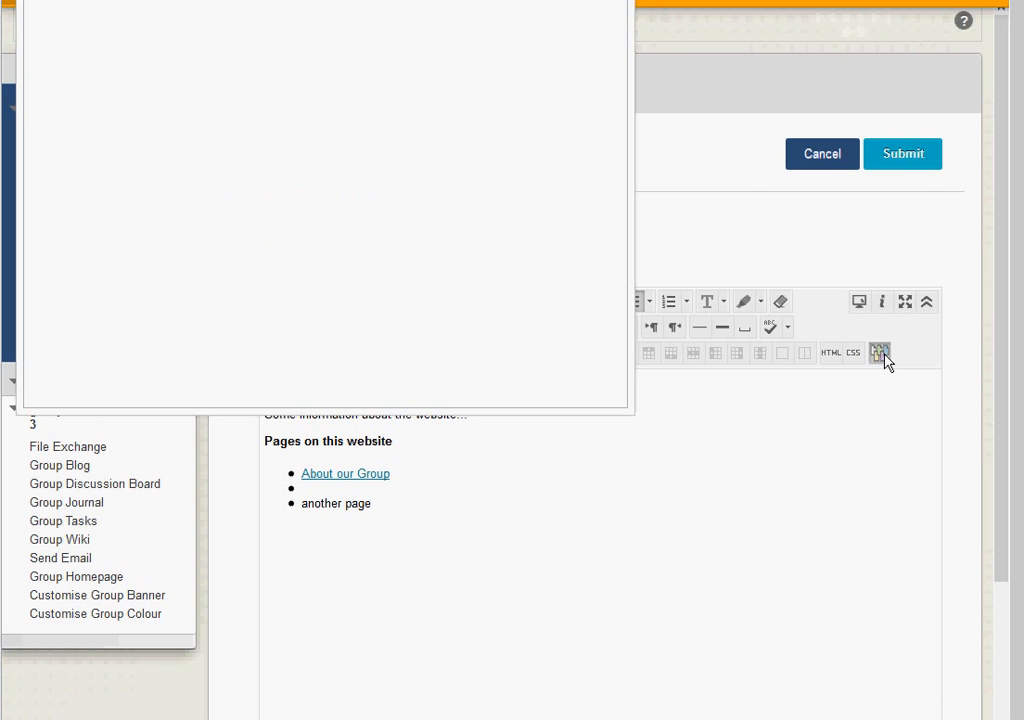
drag(520, 0, 635, 127)
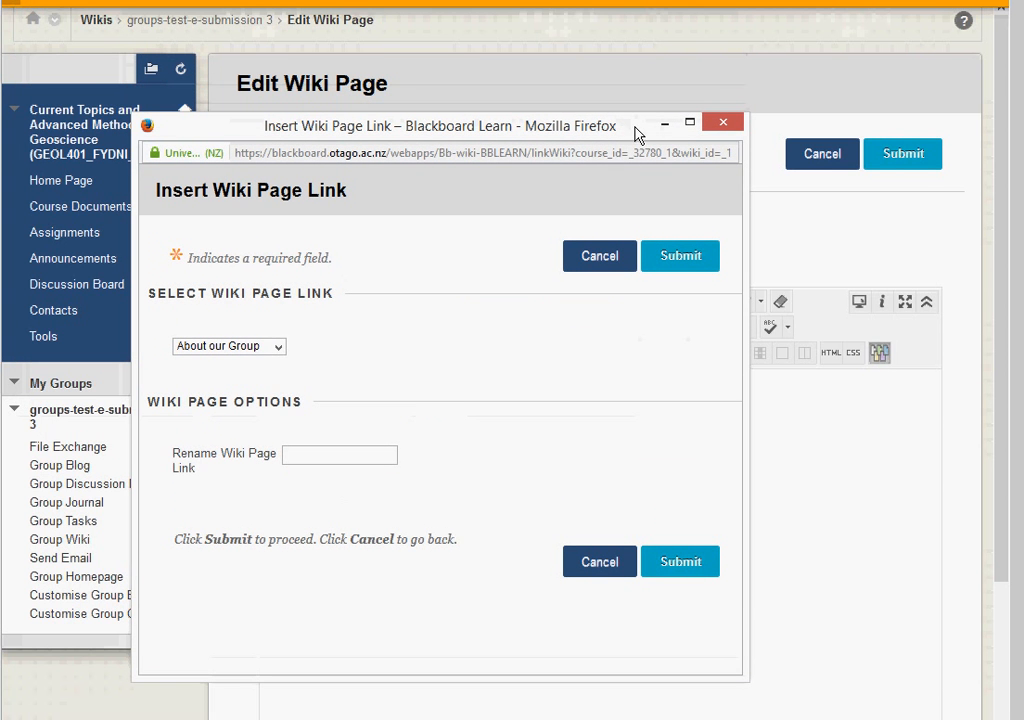
click(278, 347)
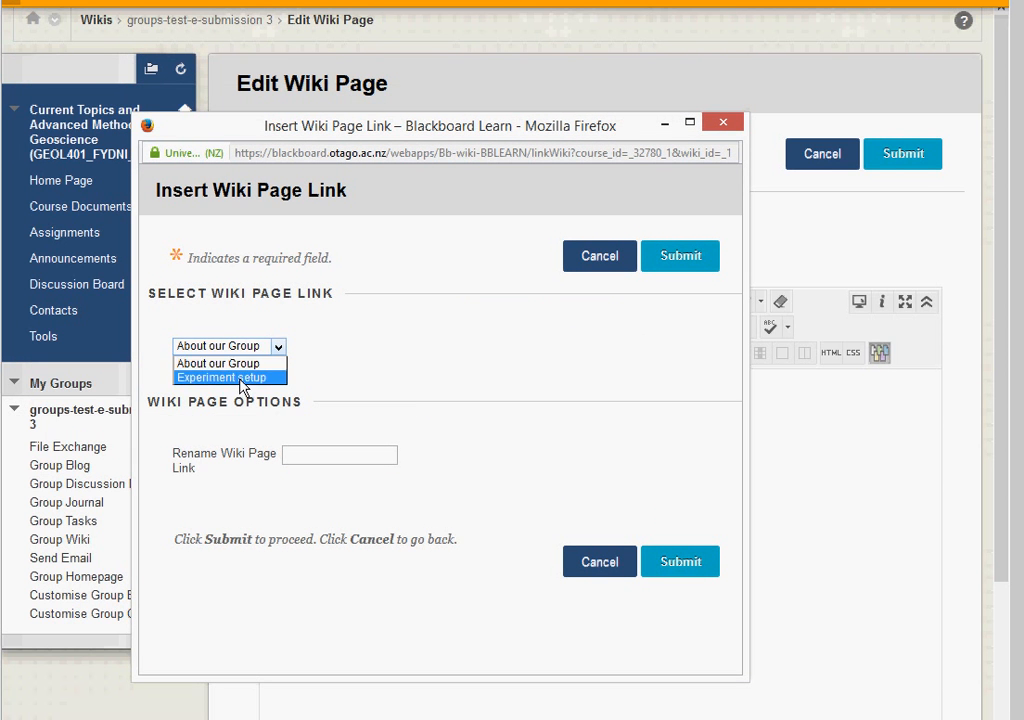
click(240, 378)
click(678, 566)
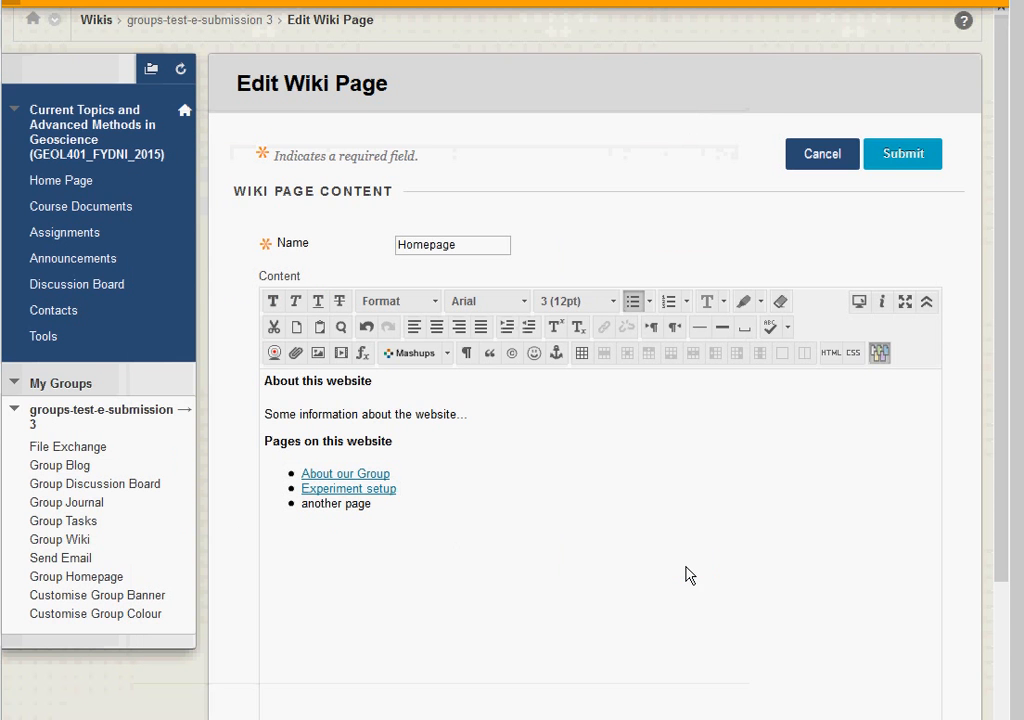
click(910, 157)
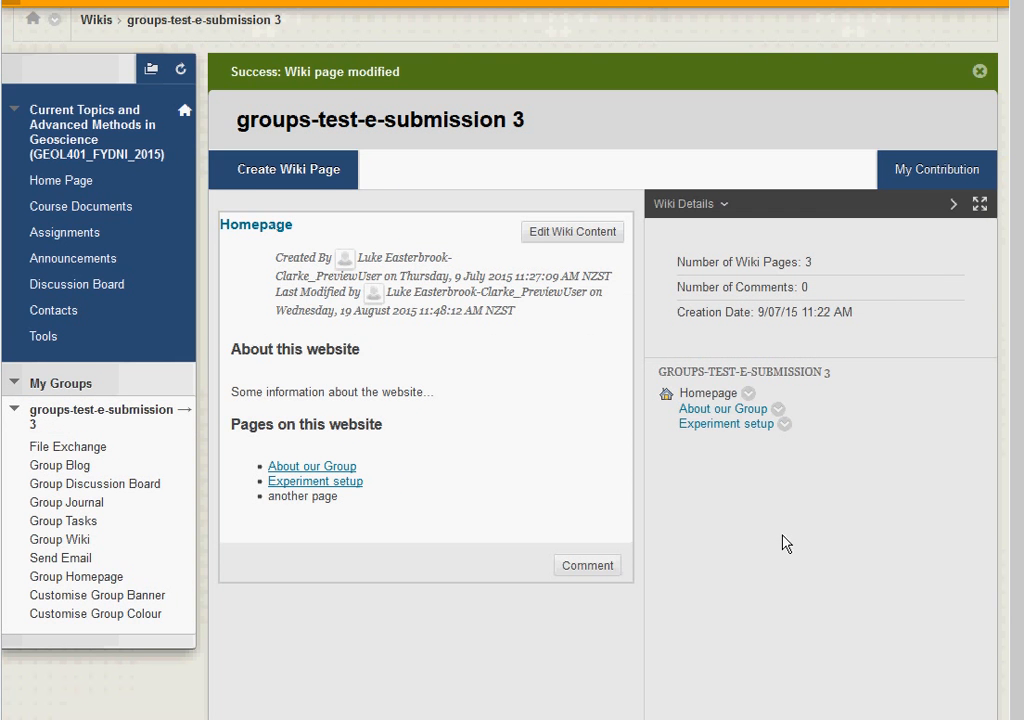
click(784, 424)
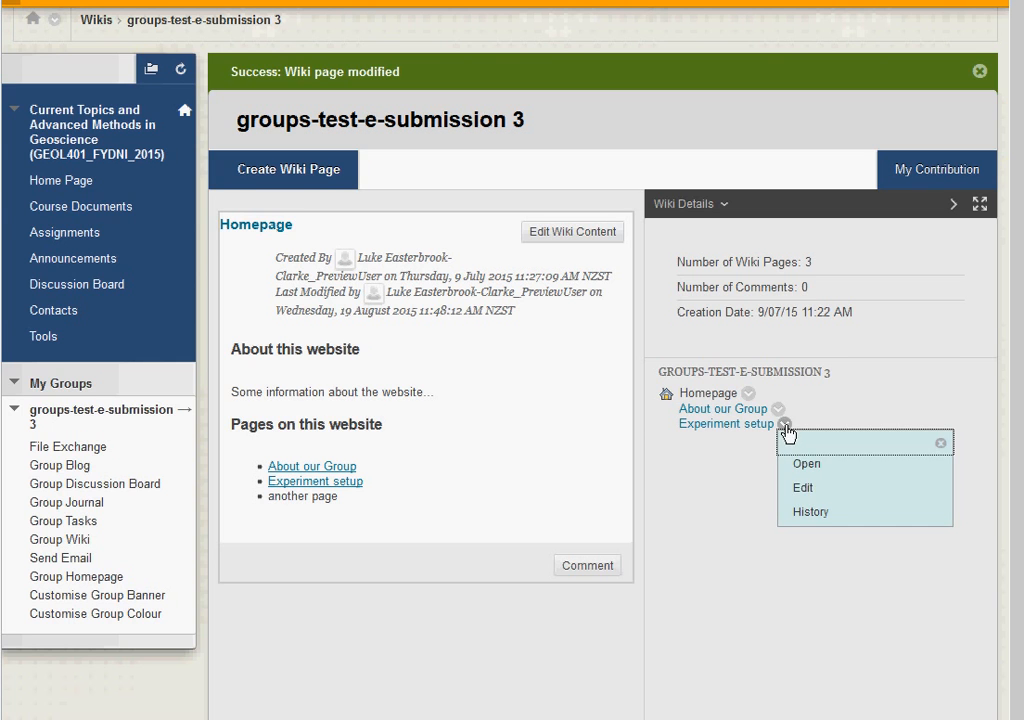
click(742, 518)
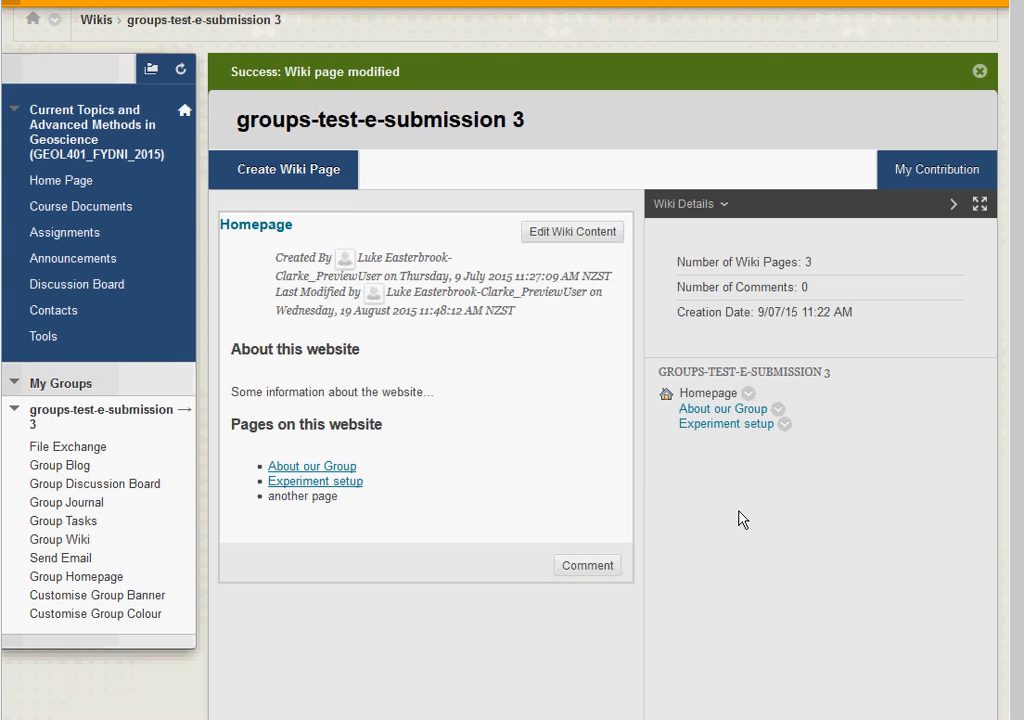